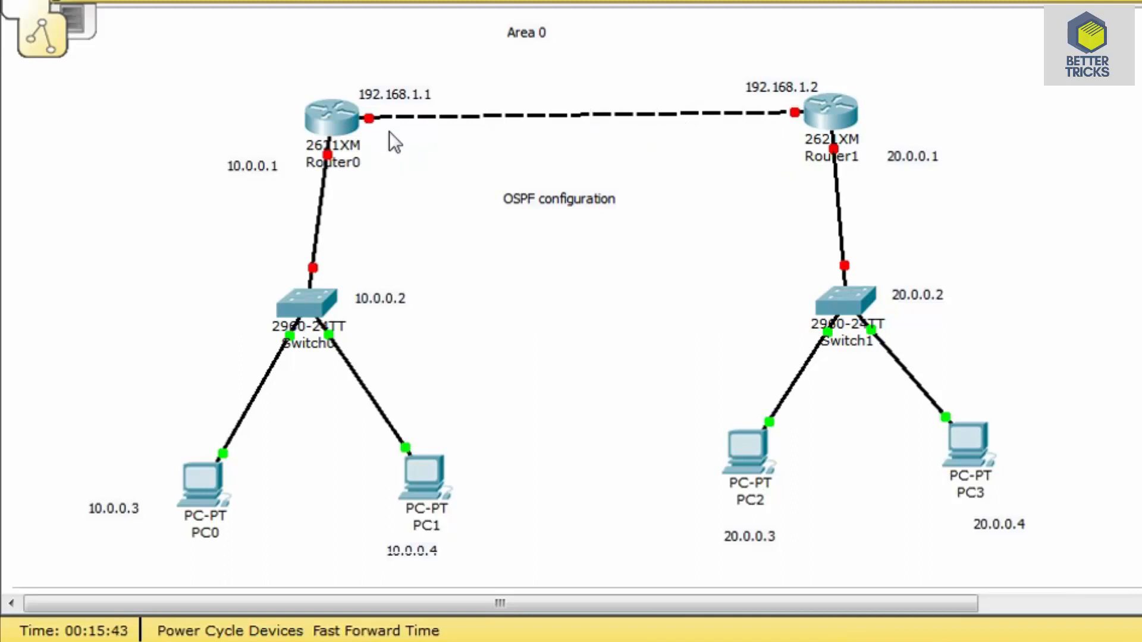
- Open Router0's command line interface and enter privileged EXEC mode
left_click(338, 119)
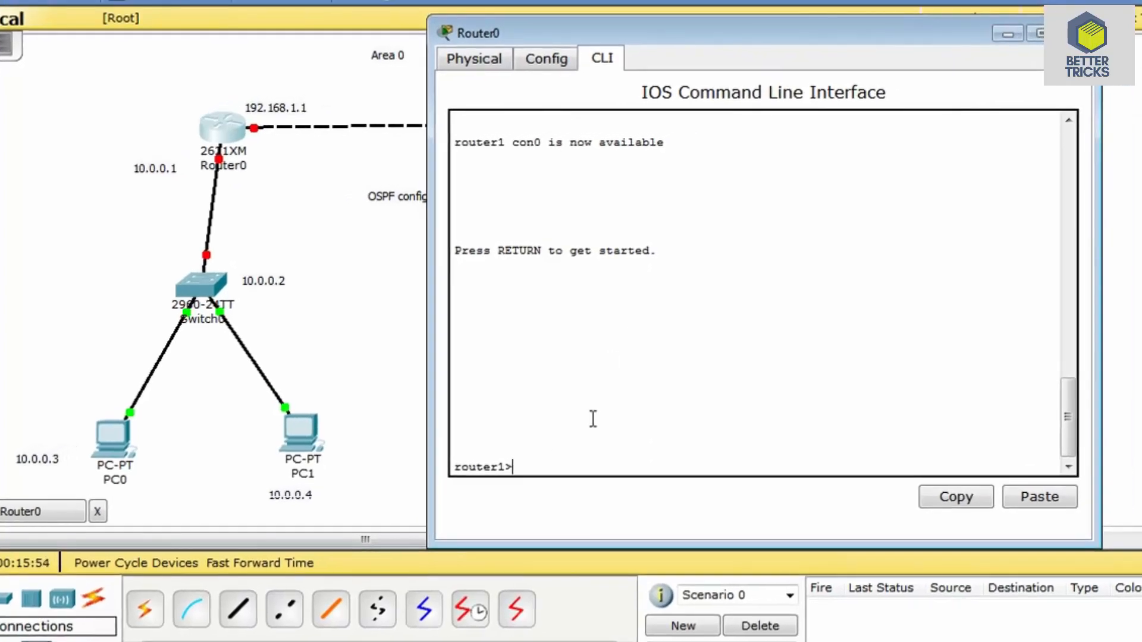
type("en")
key("BackSpace")
key("BackSpace")
type("en")
key("Return")
key("Return")
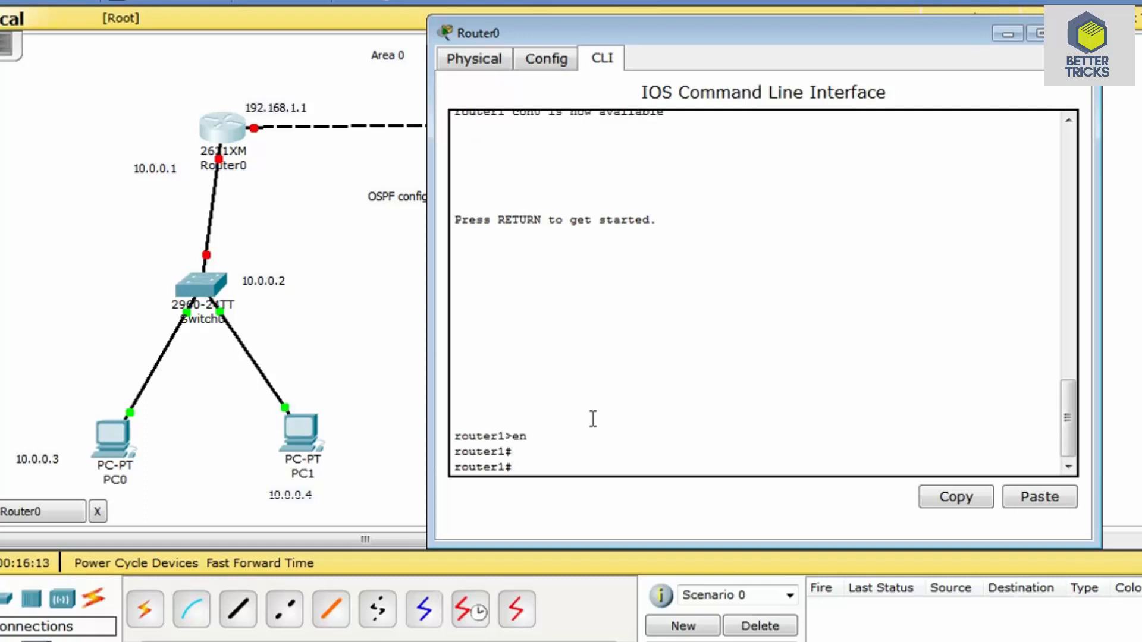
- Enter global configuration mode on Router0 with configure terminal
type("conf")
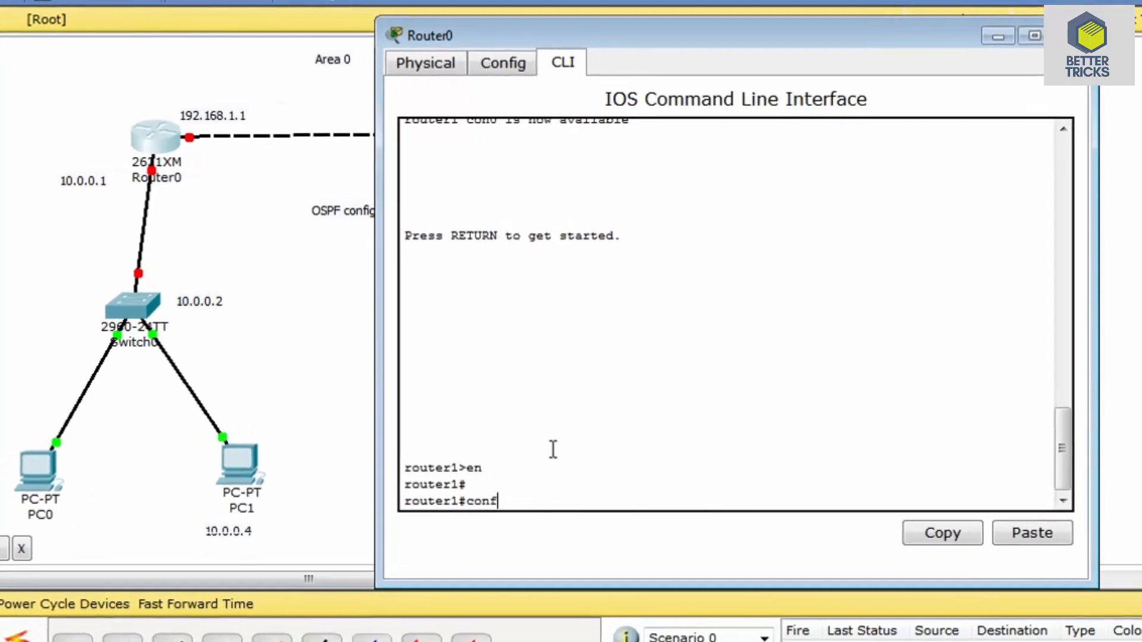
key("Tab")
type("t")
key("Tab")
key("Return")
key("Return")
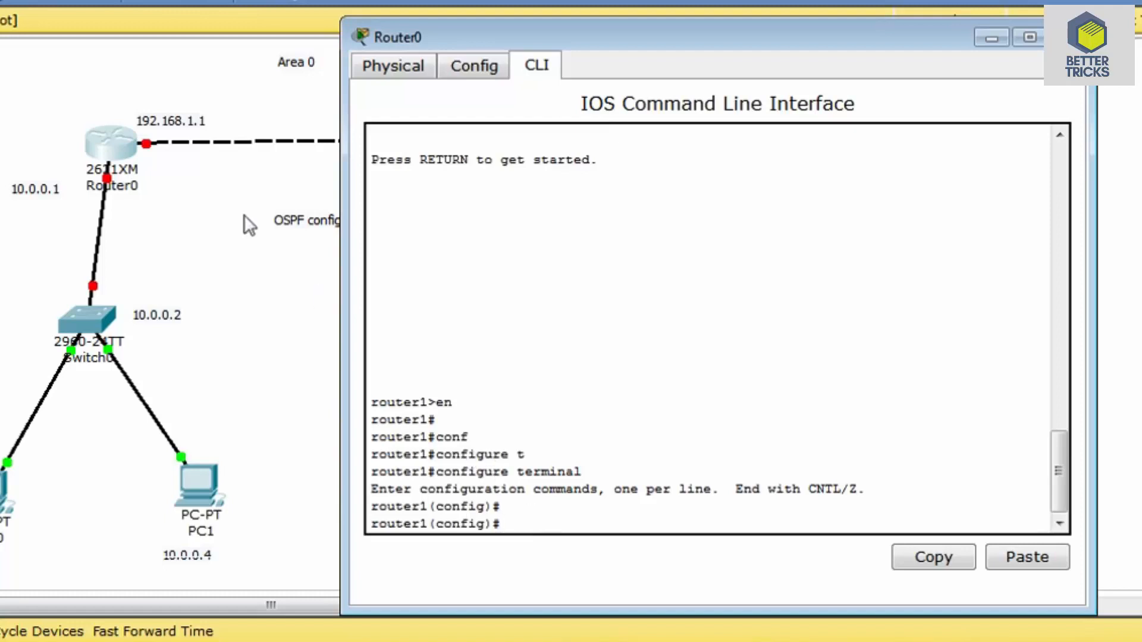
- Assign IP address 192.168.1.1 with subnet mask 255.255.255.0 to Router0's FastEthernet 0/0 interface
mouse_move(136, 155)
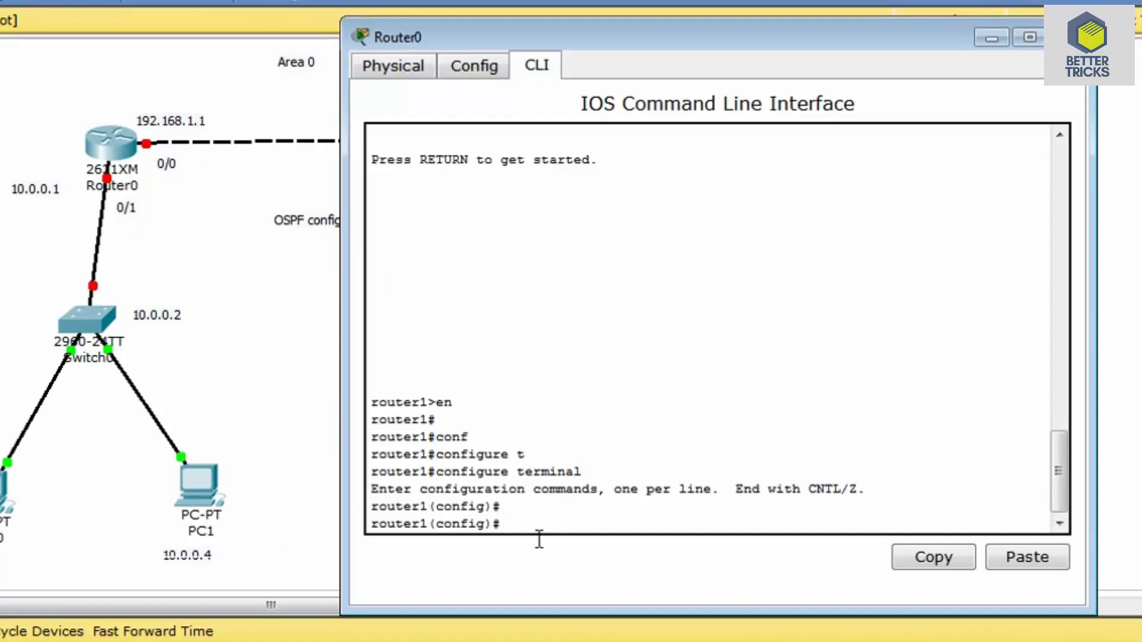
type("int")
key("Tab")
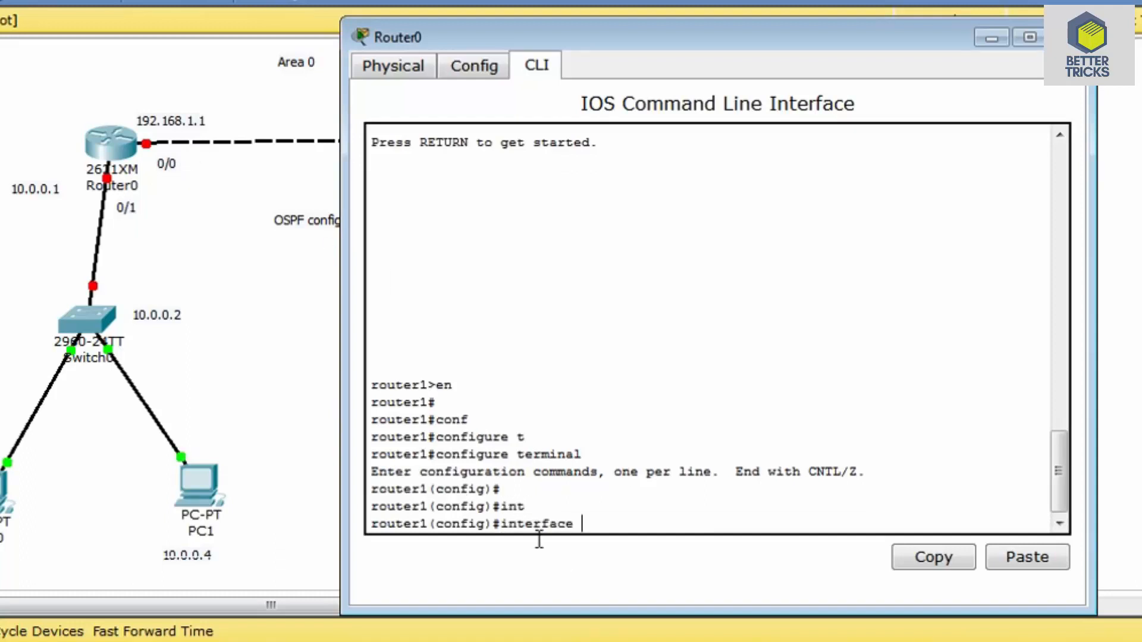
type("fas")
key("Tab")
type("0/0")
key("Return")
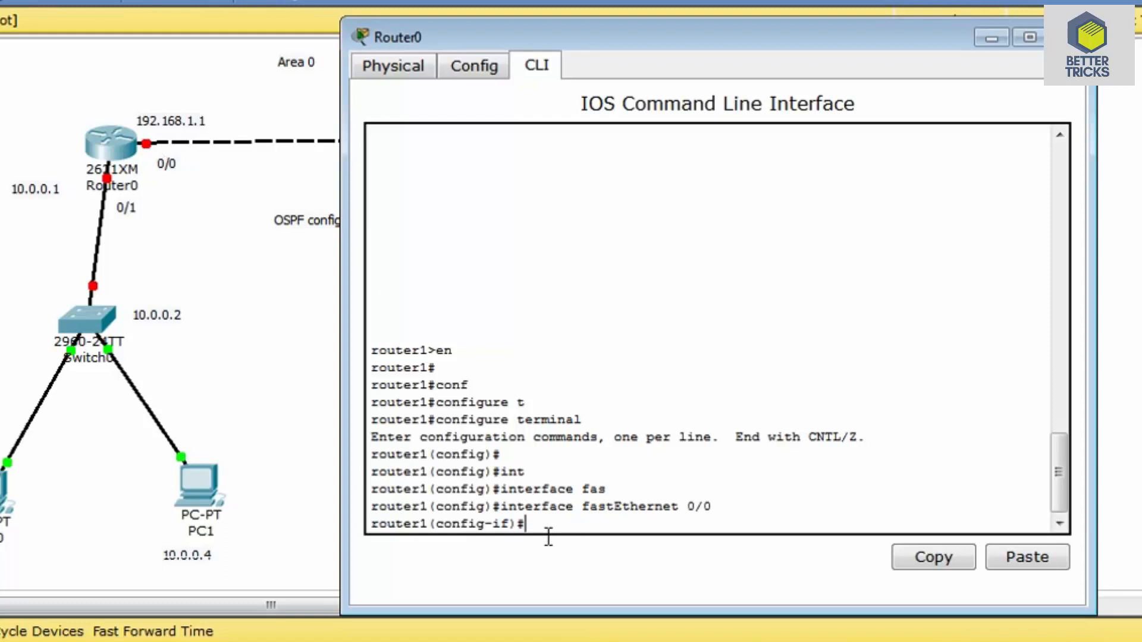
type("ip add")
key("Tab")
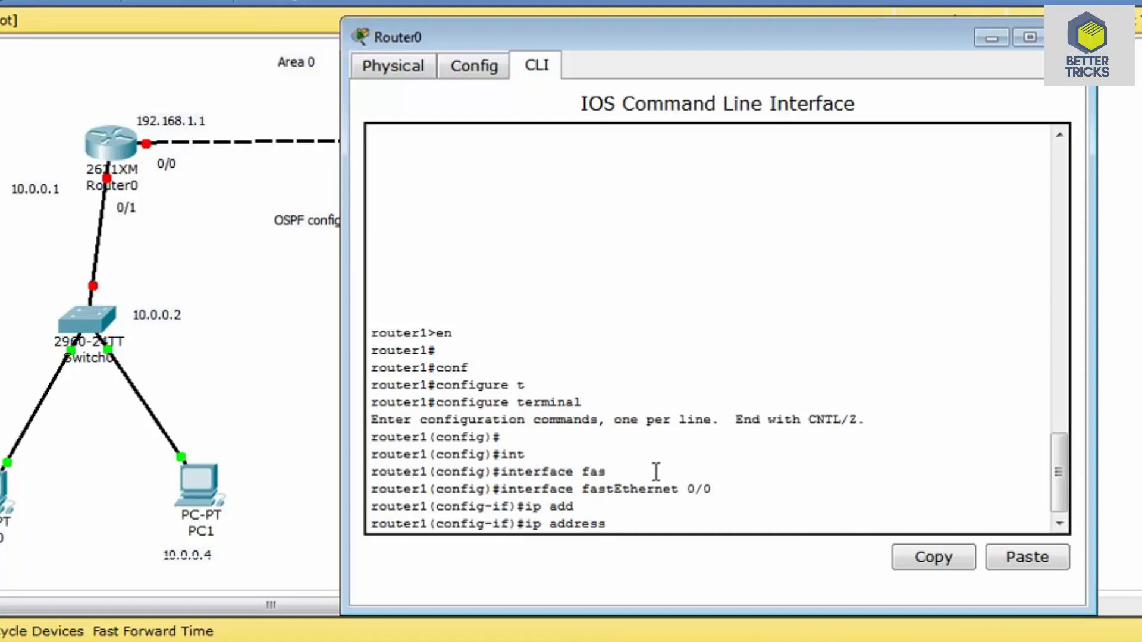
type("192.168.1.1 255.255.255.0")
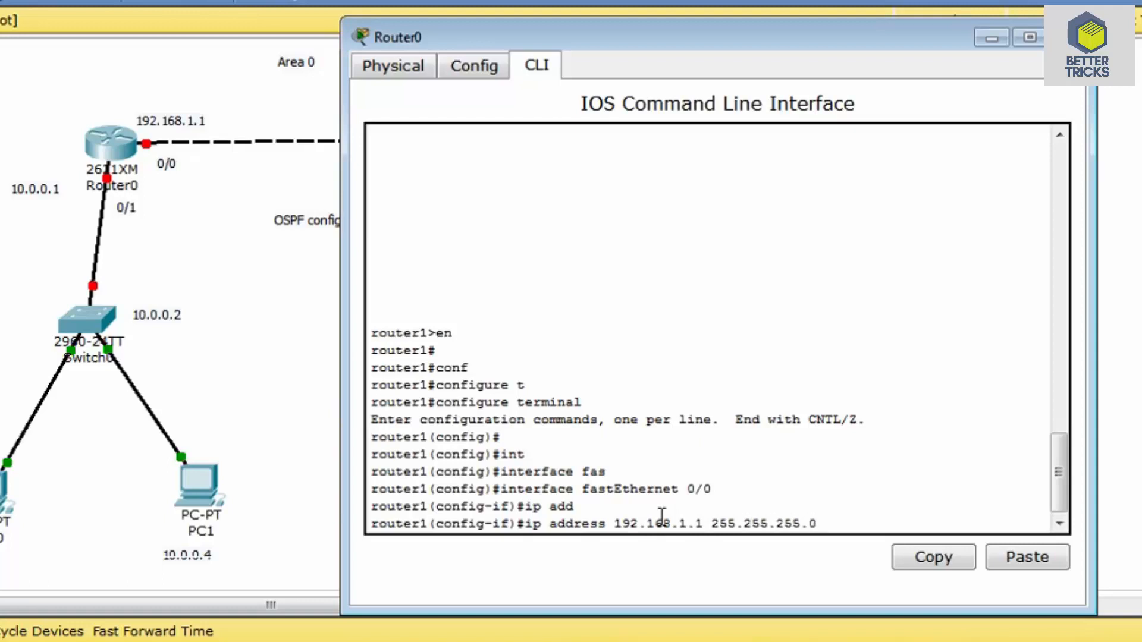
key("Return")
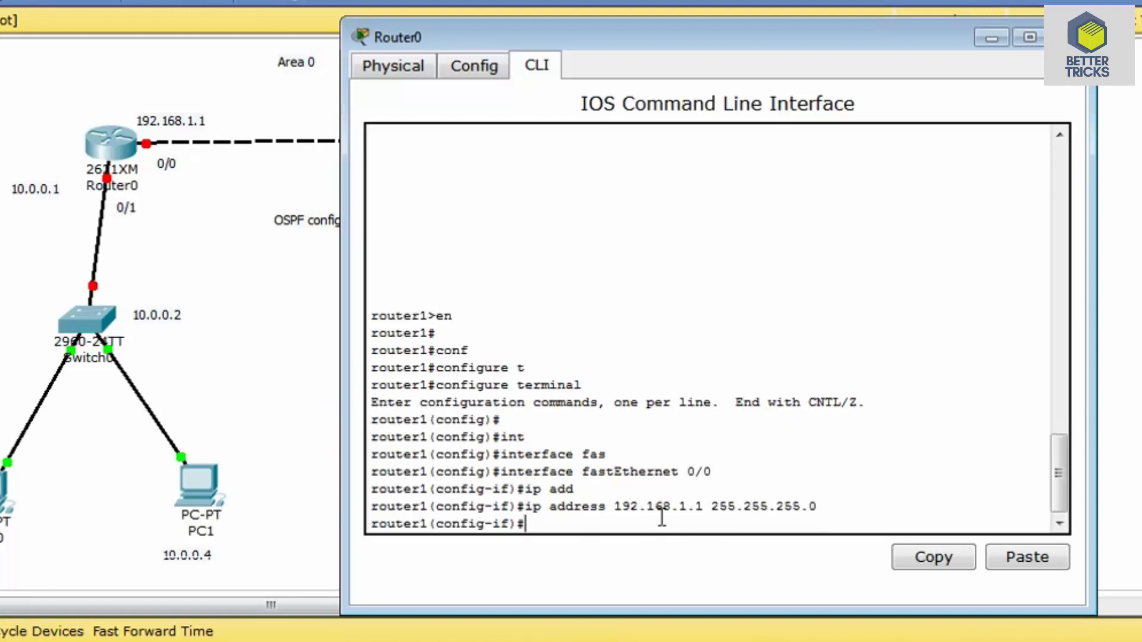
- Enable Router0's FastEthernet 0/0 with no shutdown and exit its interface configuration
type("no shut")
key("Tab")
key("Return")
key("Return")
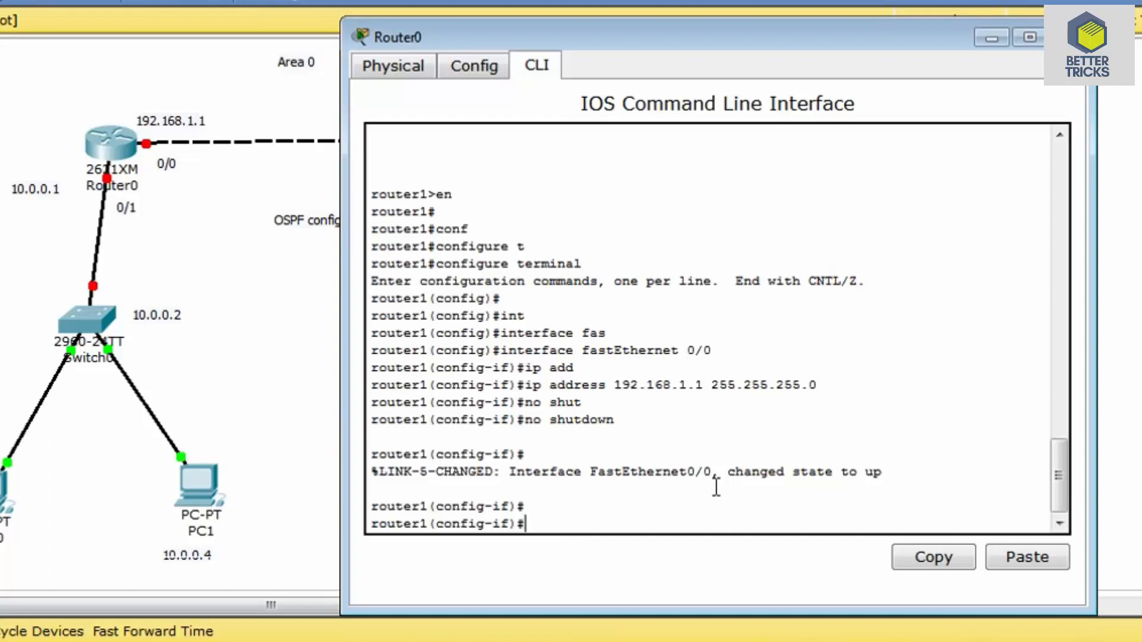
type("xit")
key("Return")
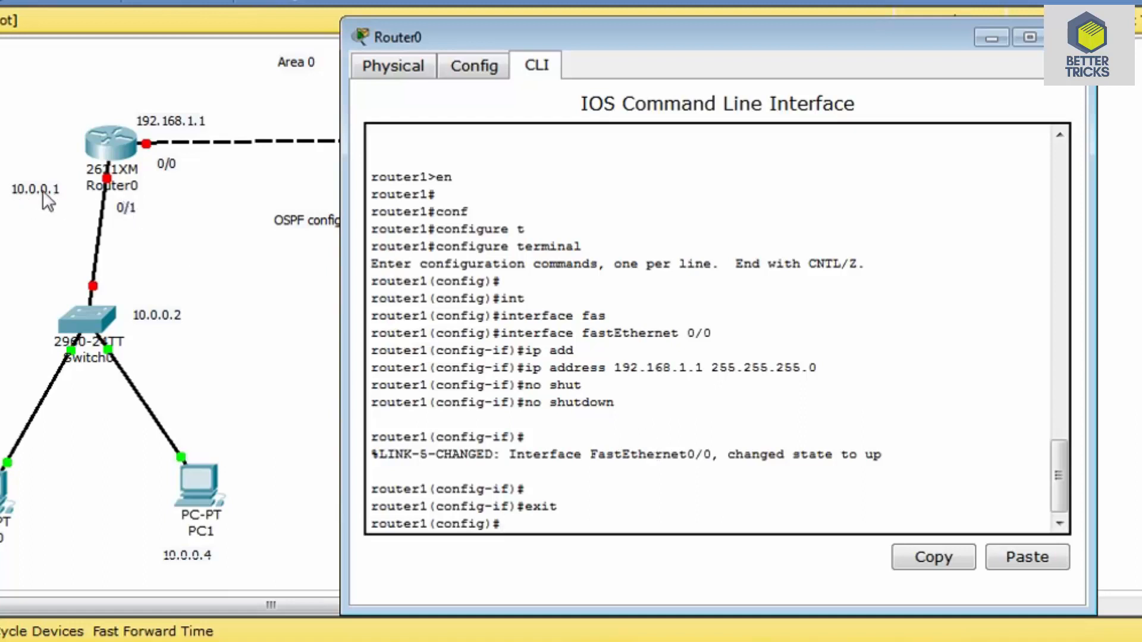
- Assign IP address 10.0.0.1 with subnet mask 255.0.0.0 to Router0's FastEthernet 0/1 interface
type("nt")
key("Tab")
type("fast")
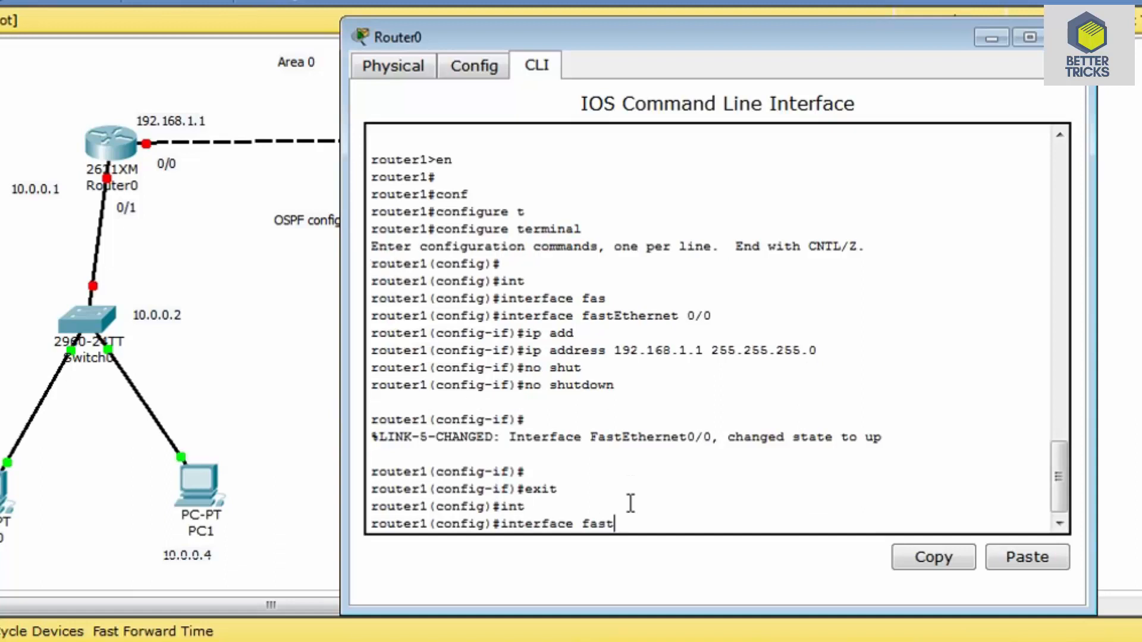
key("Tab")
type("0/1")
key("Return")
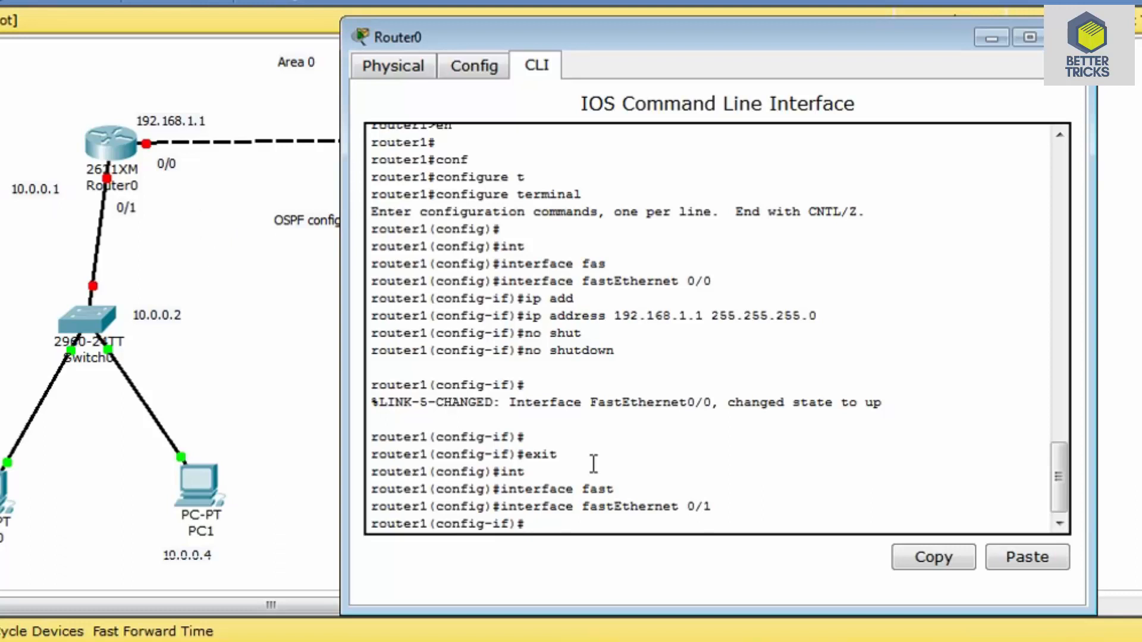
type("ip add")
key("Tab")
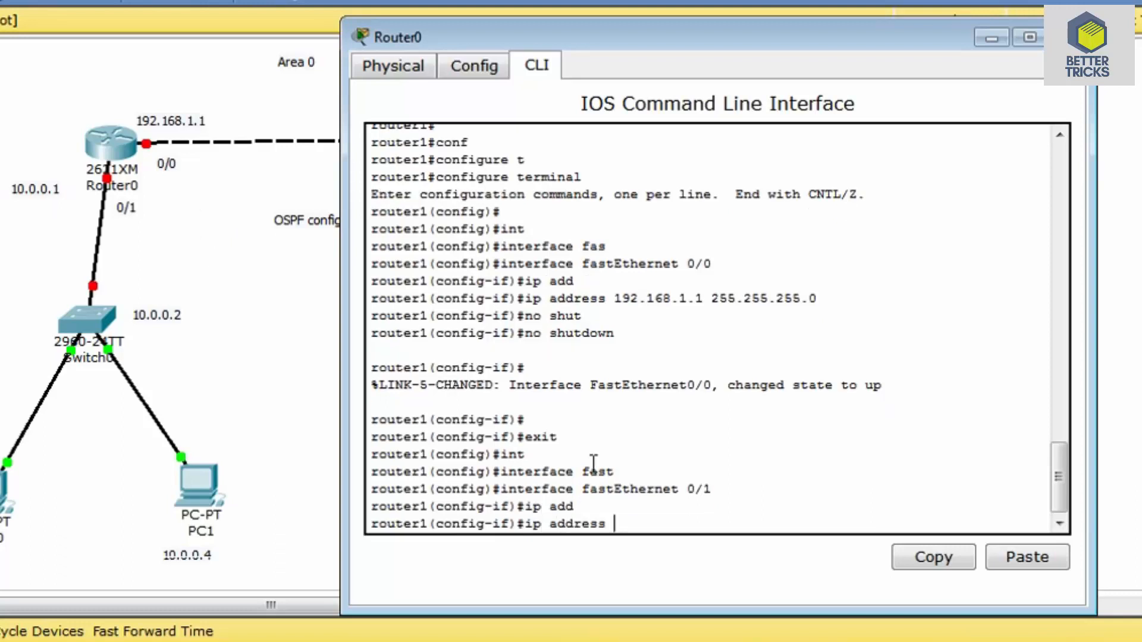
type("10.0.0.1 255.0.0.0")
key("Return")
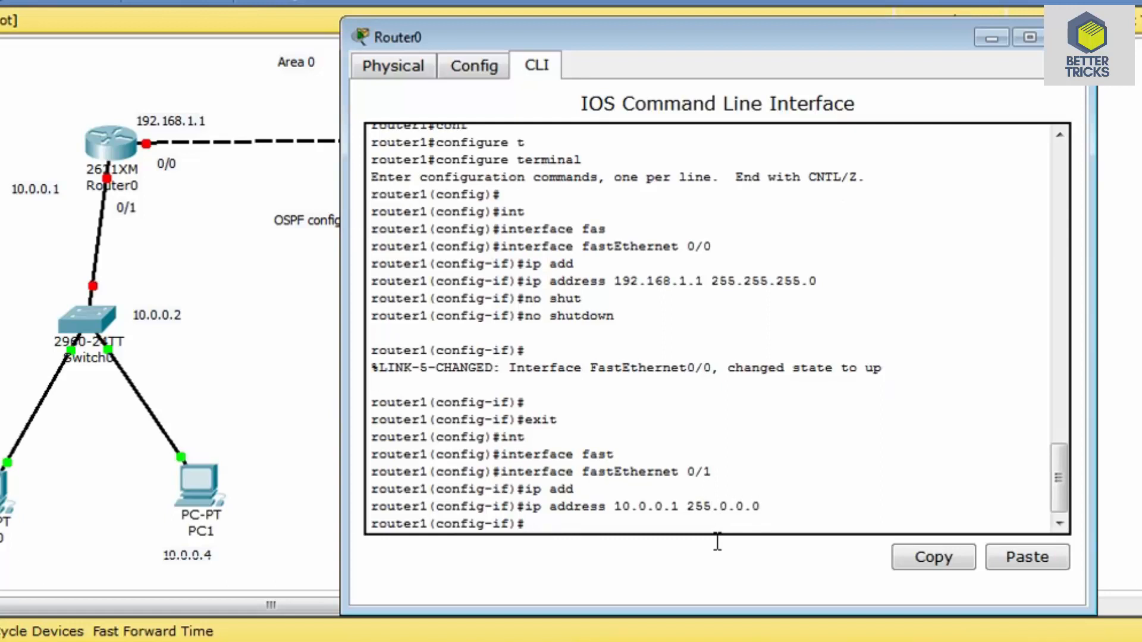
- Enable Router0's FastEthernet 0/1 with no shutdown and return to global configuration mode
type("no shut")
key("Tab")
key("Return")
key("Return")
type("exit")
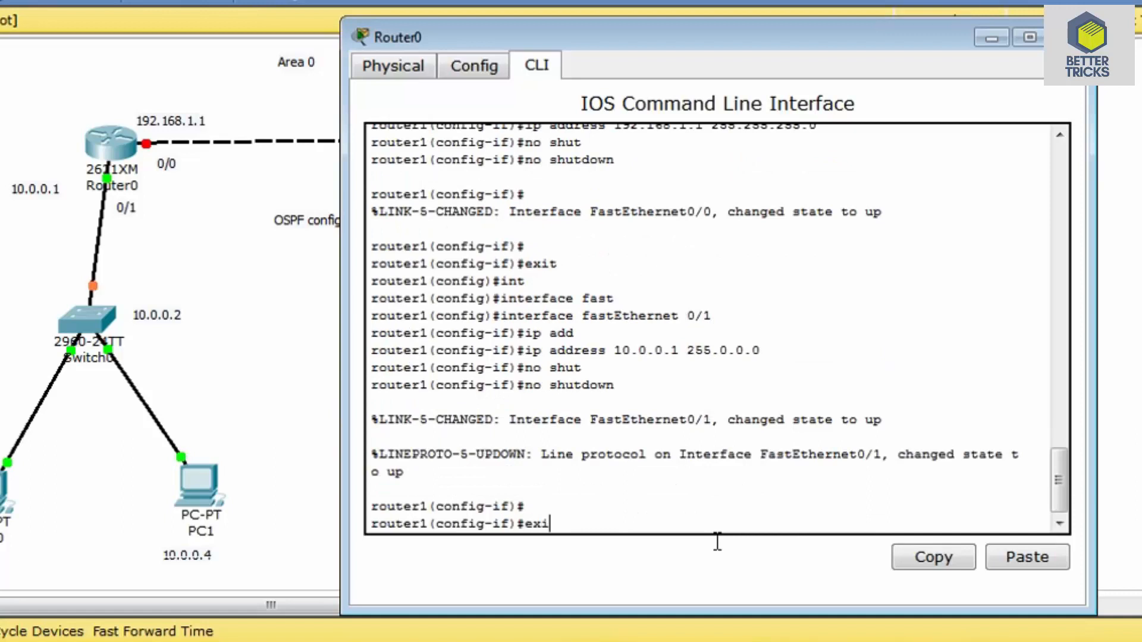
key("Return")
key("Return")
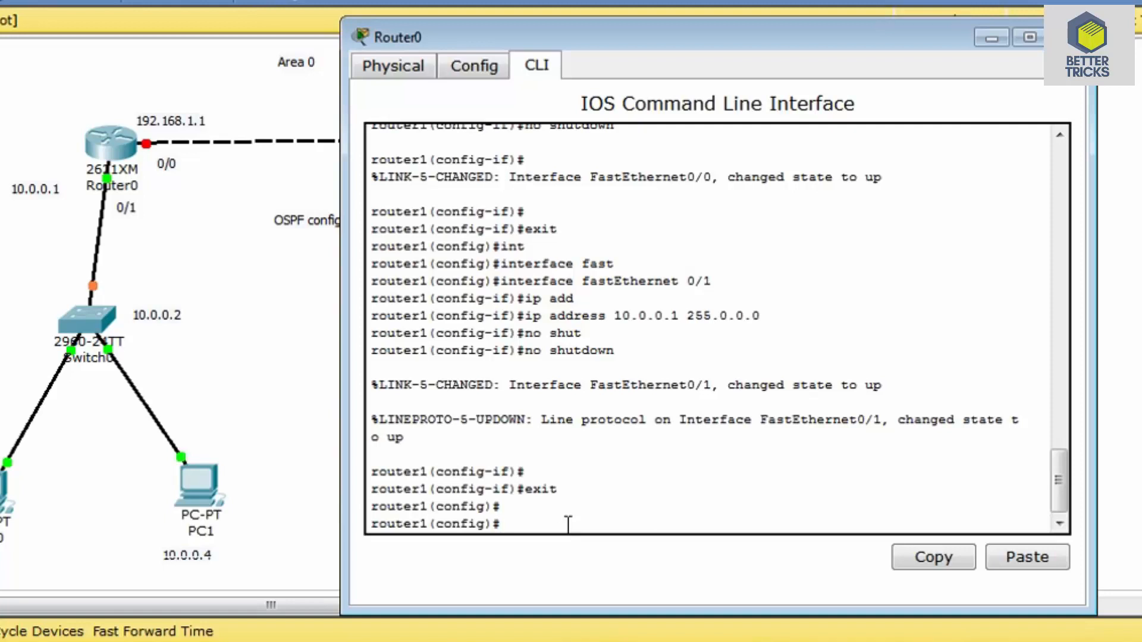
- Start OSPF routing on Router0 with process ID 200
type("roun")
key("Tab")
key("BackSpace")
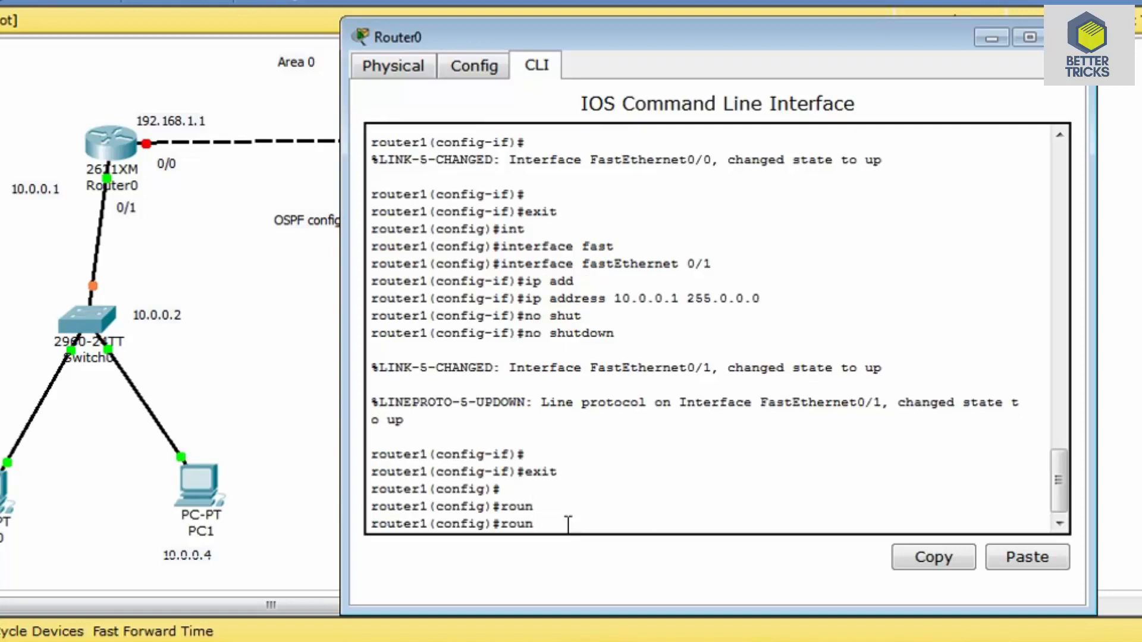
type("t")
key("Tab")
type("ospf")
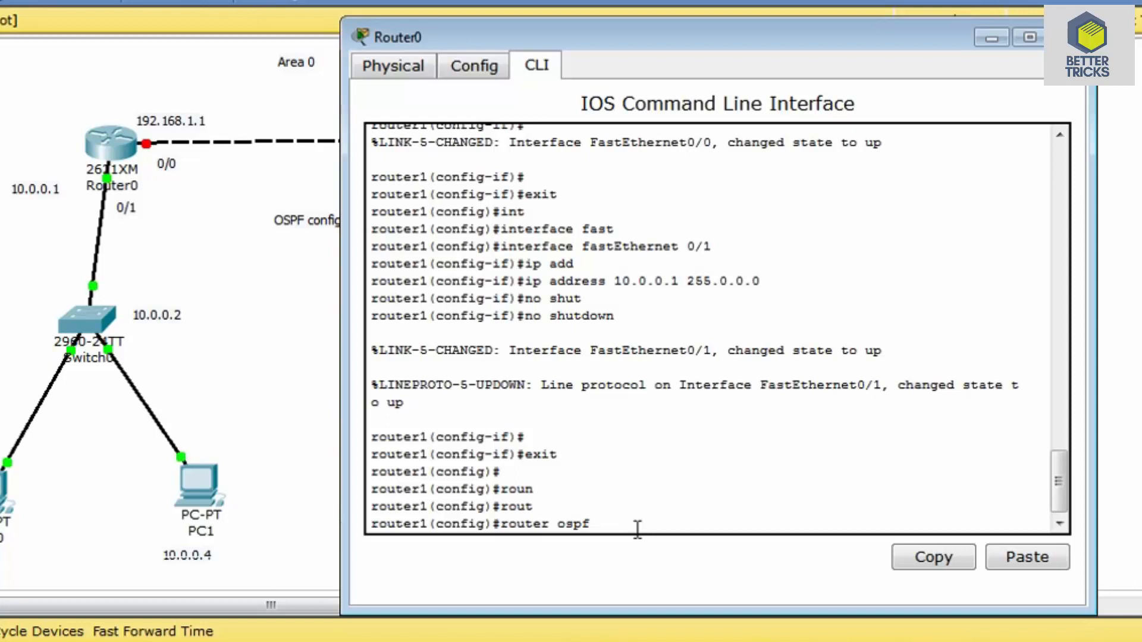
type("200")
key("Return")
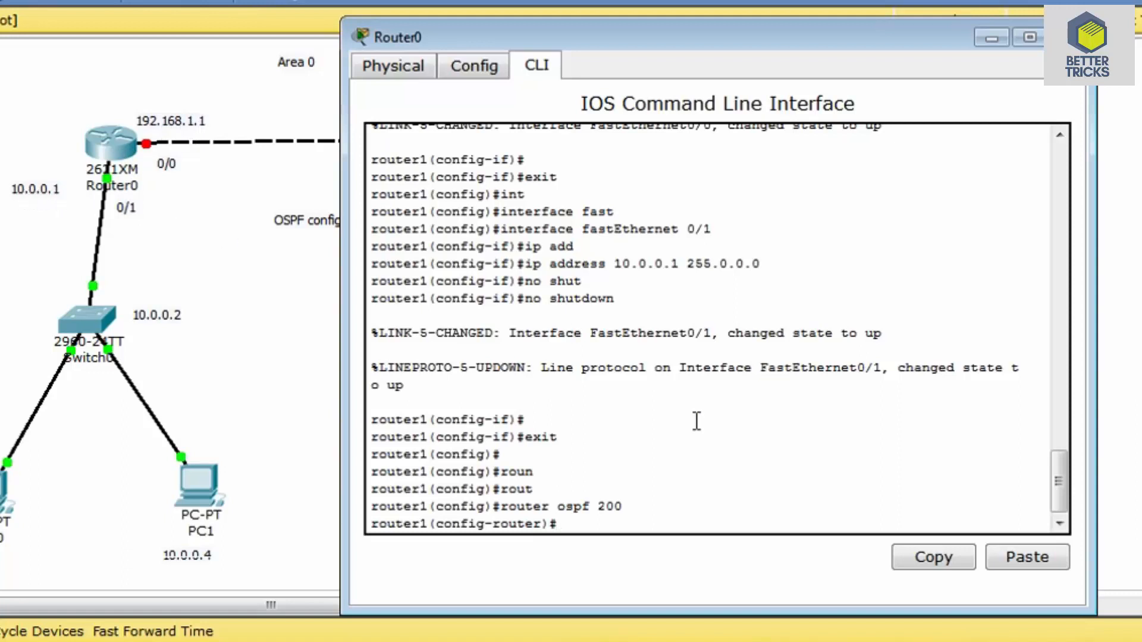
- Add network 192.168.1.0 with wildcard mask 0.0.0.255 to OSPF area 0 on Router0
type("net")
key("Tab")
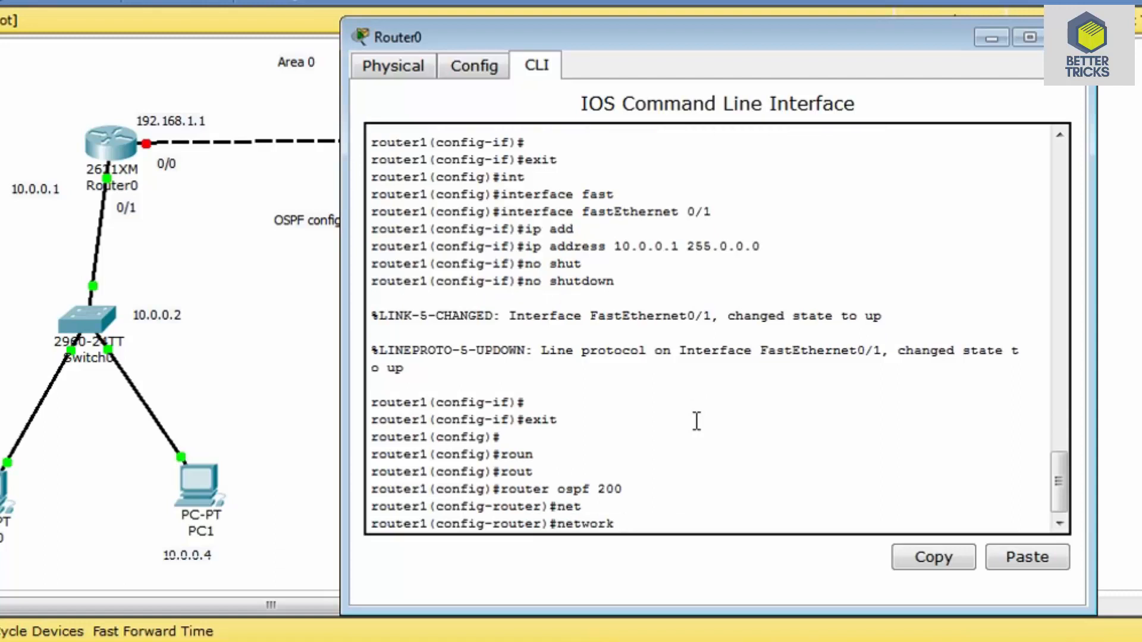
type("192.168.1.0")
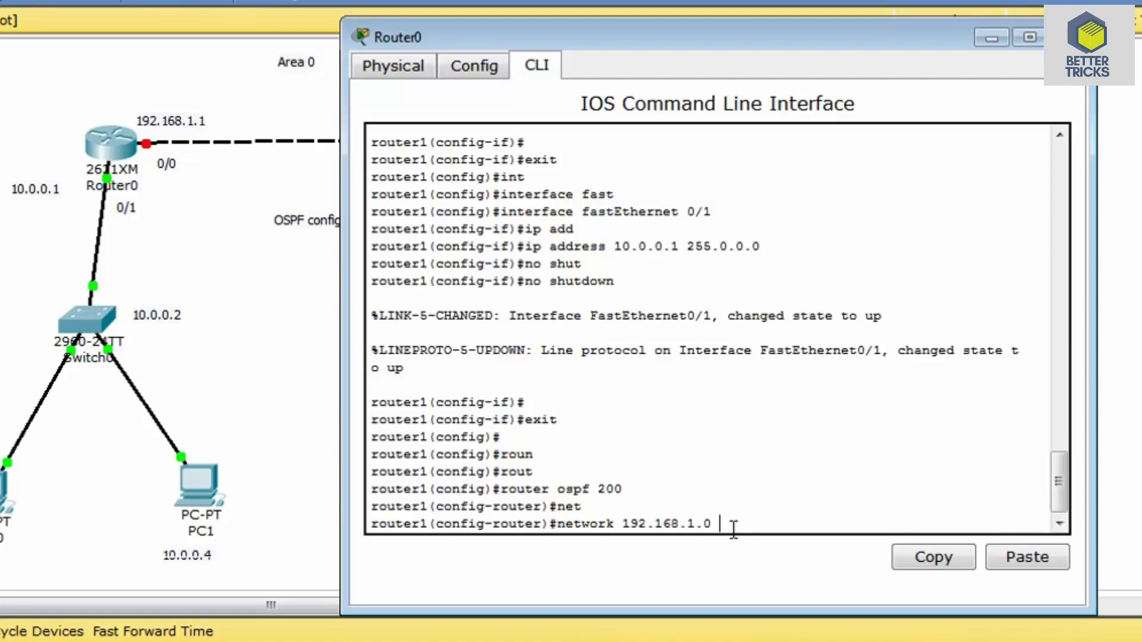
type("0.0.0.255 area 0")
key("Return")
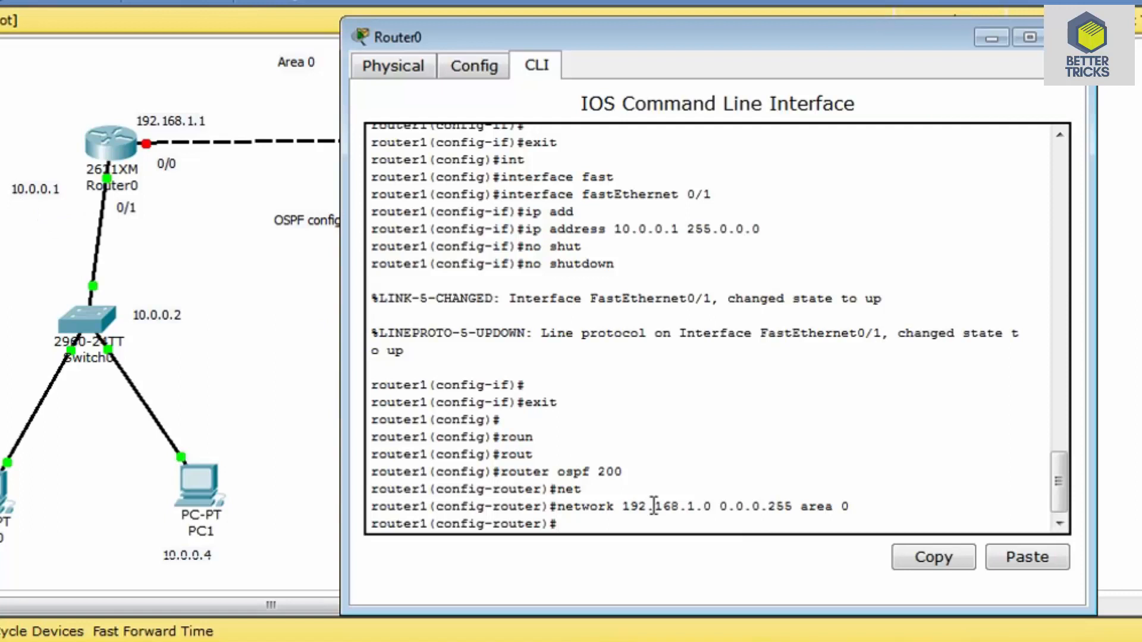
- Add network 10.0.0.0 with wildcard mask 0.255.255.255 to OSPF area 0 on Router0
type("net")
key("Tab")
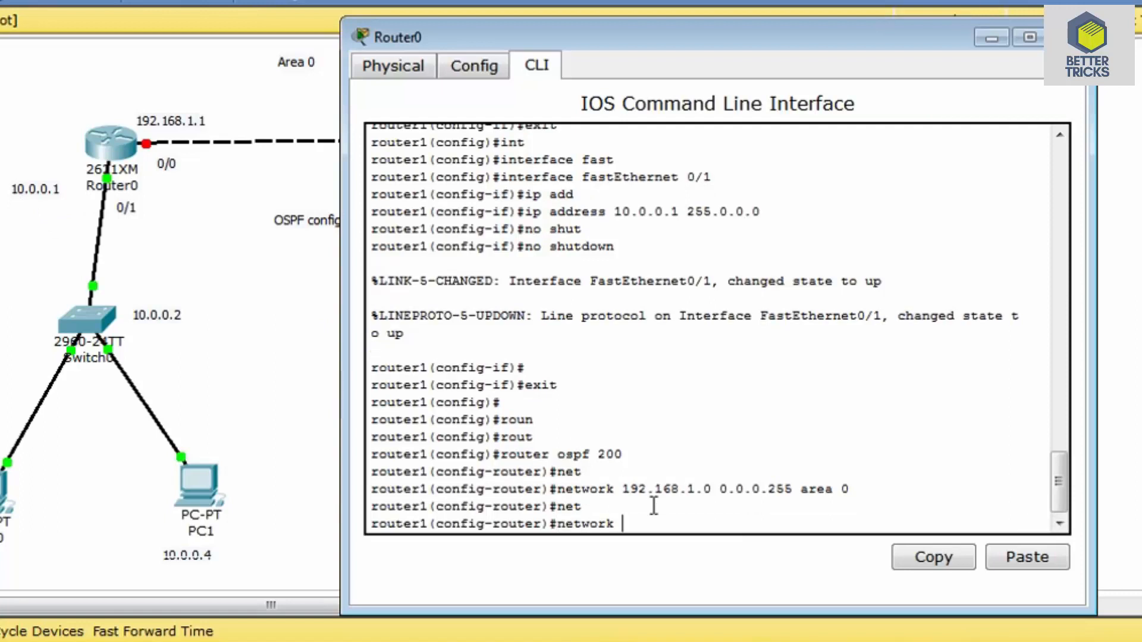
type("10.0.0.0")
type("0.255.255.255")
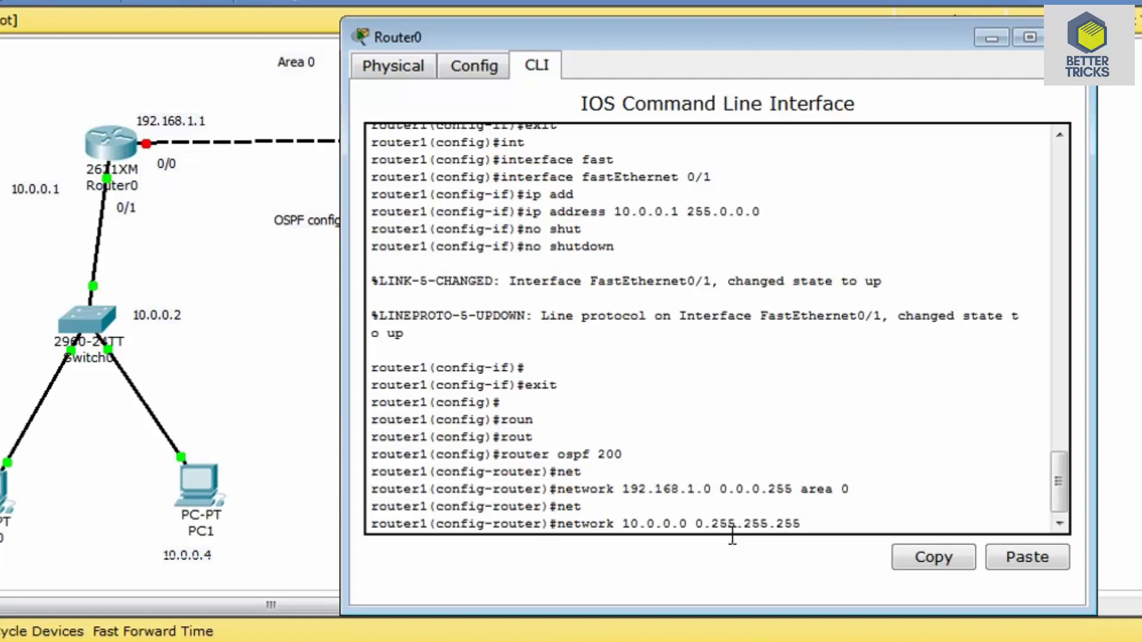
type(" area 0")
key("Return")
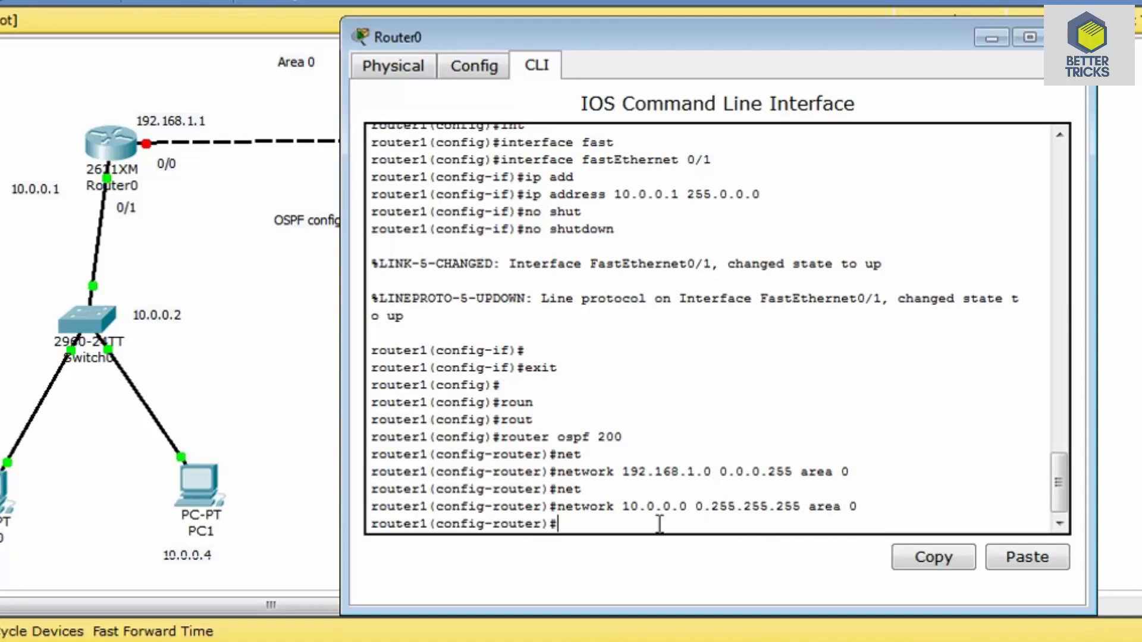
- Exit Router0's configuration and privileged modes back to the user EXEC prompt
type("exit")
key("Return")
type("exit")
key("Return")
key("Return")
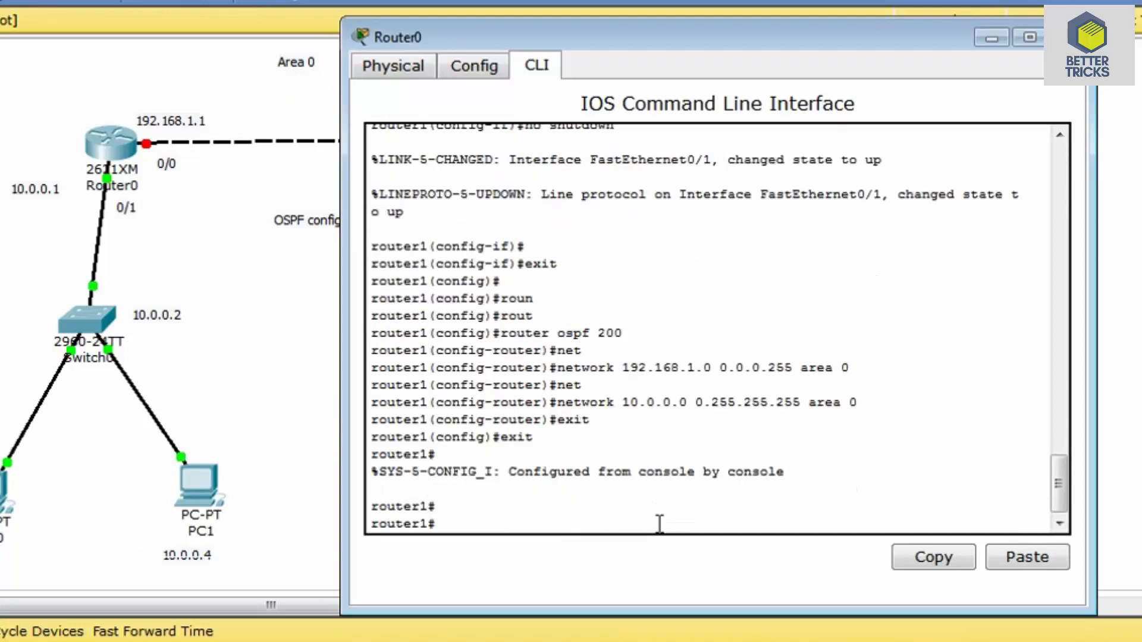
type("exit")
key("Return")
key("Return")
key("Return")
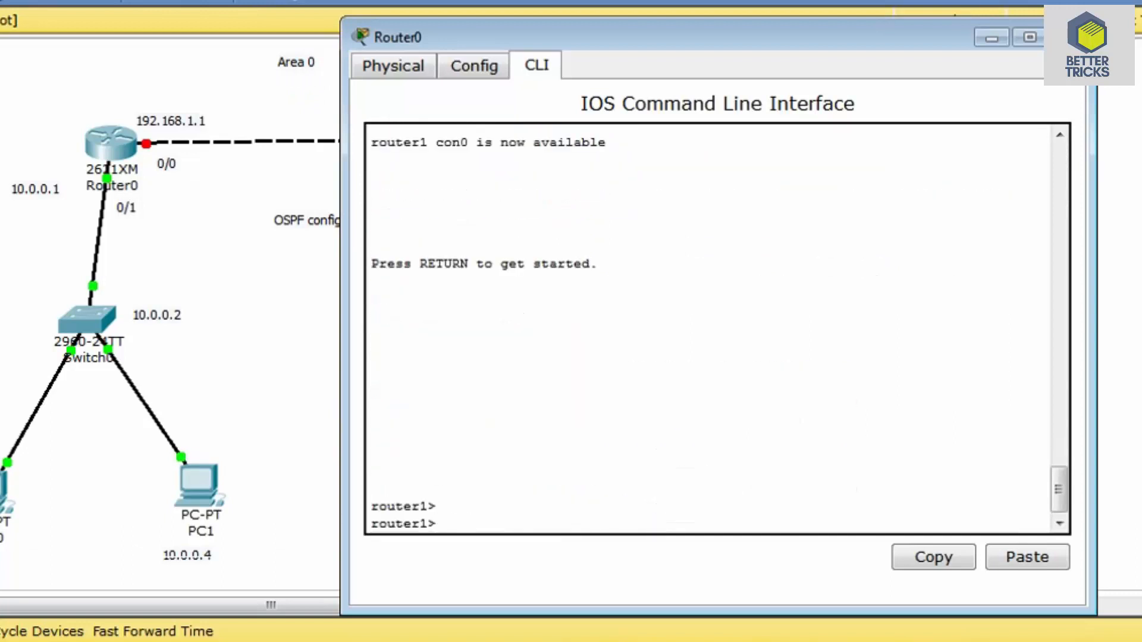
- Close Router0's window, open Router1's command line interface and enter privileged EXEC mode
left_click(1068, 37)
left_click(596, 140)
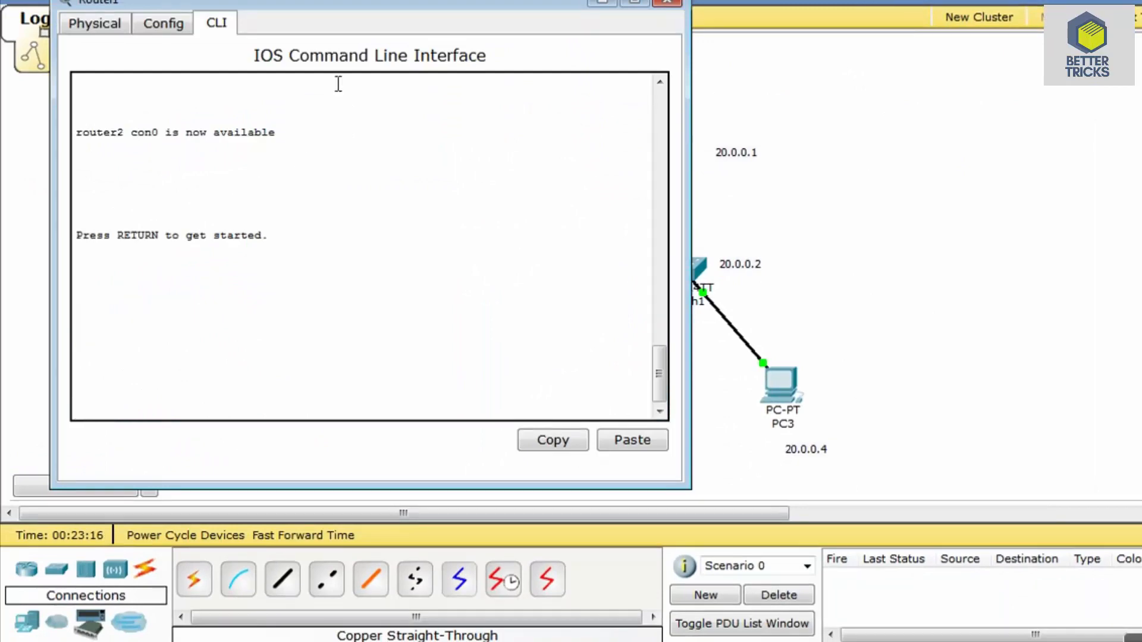
key("Return")
key("Return")
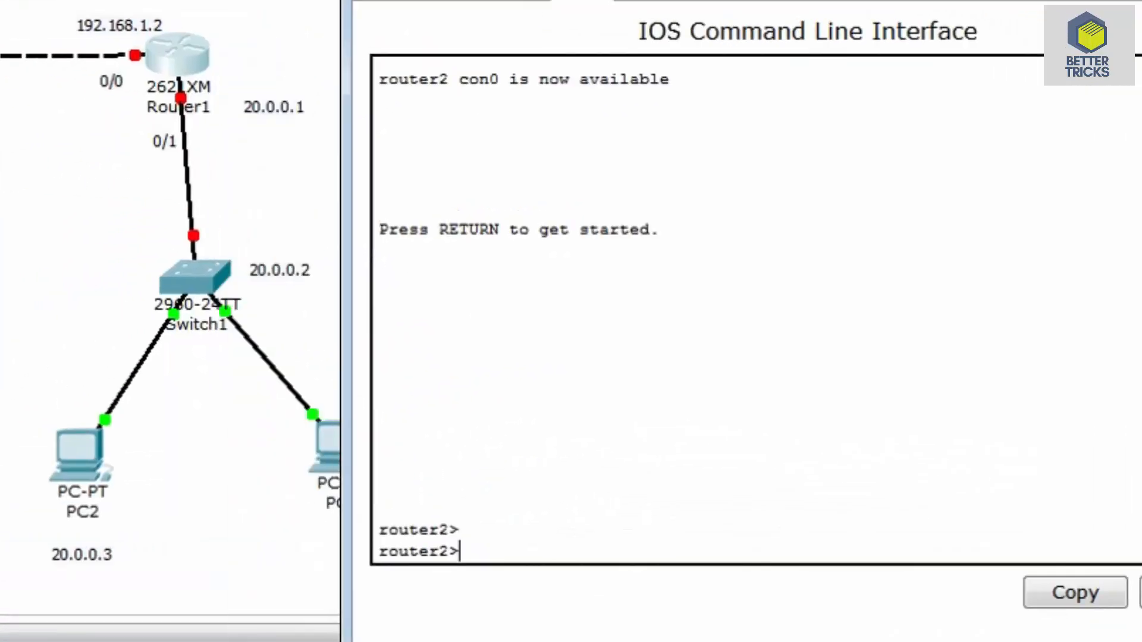
left_click_drag(644, 3, 639, 0)
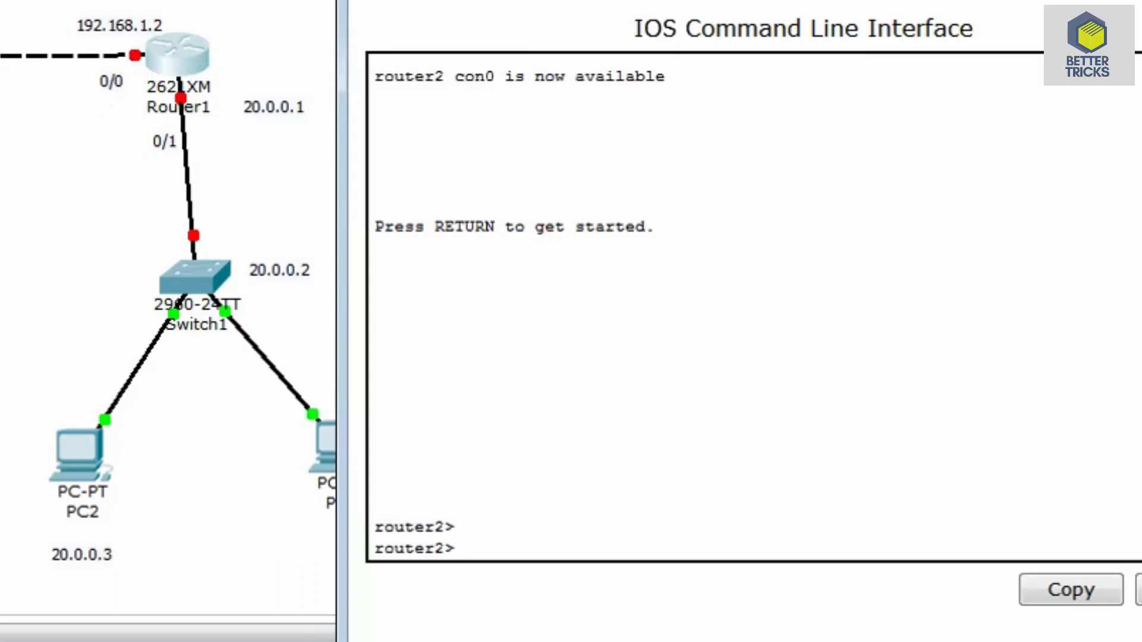
type("en")
key("Return")
key("Return")
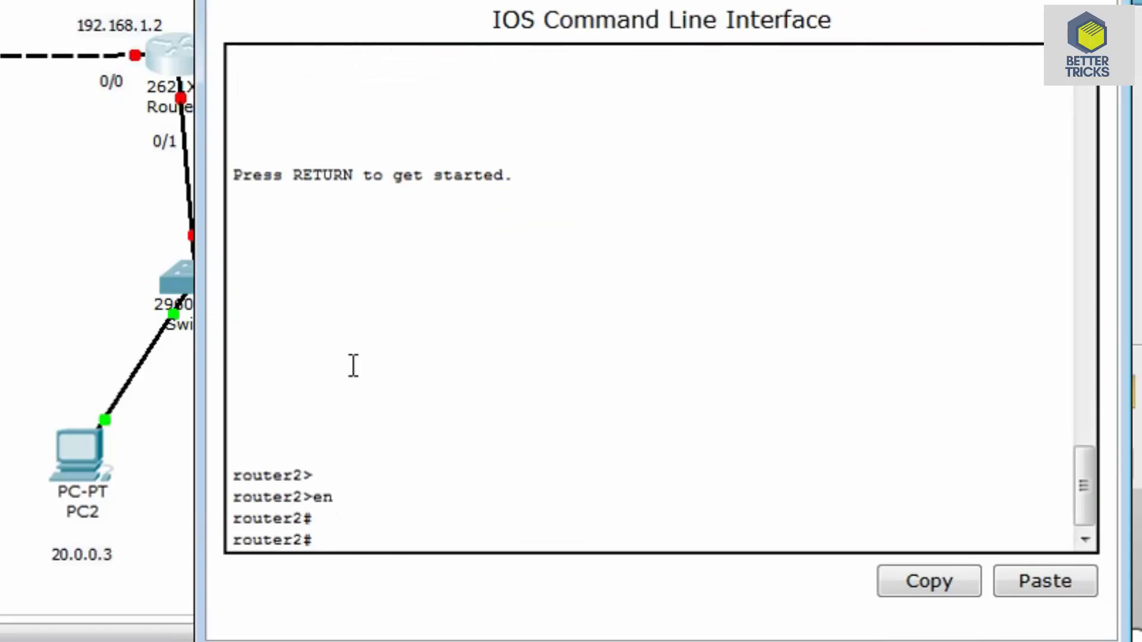
- Enter global configuration mode on Router1 with configure terminal
type("config")
key("Tab")
type("t")
key("Tab")
key("Return")
key("Return")
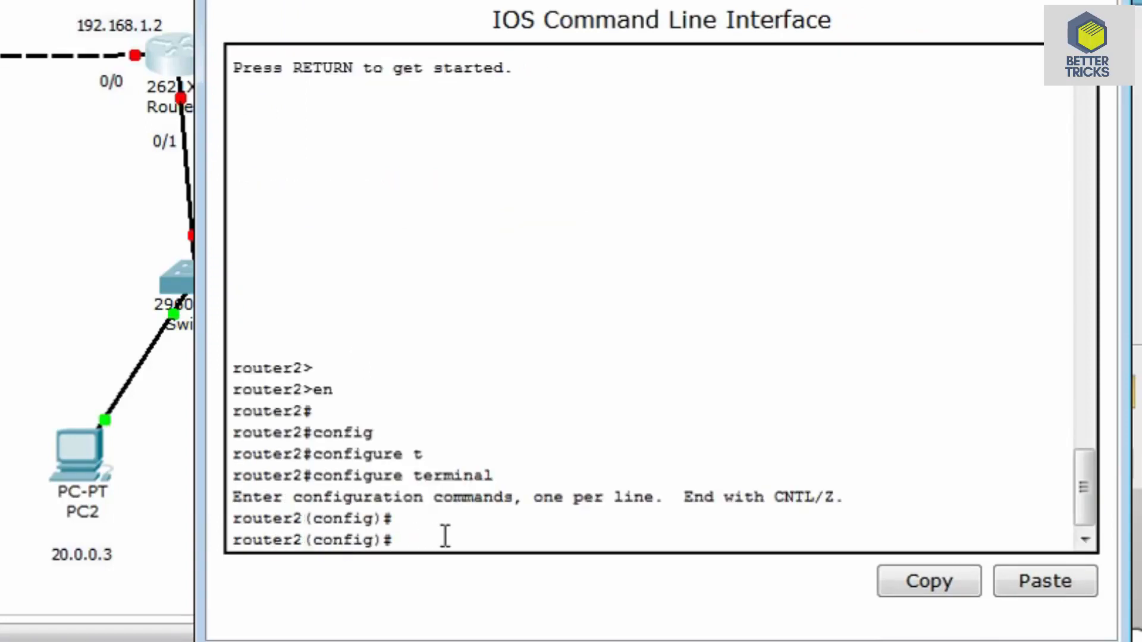
- Enter interface configuration mode for fastEthernet 0/0 on Router1
type("int")
key("Return")
type("int")
key("Tab")
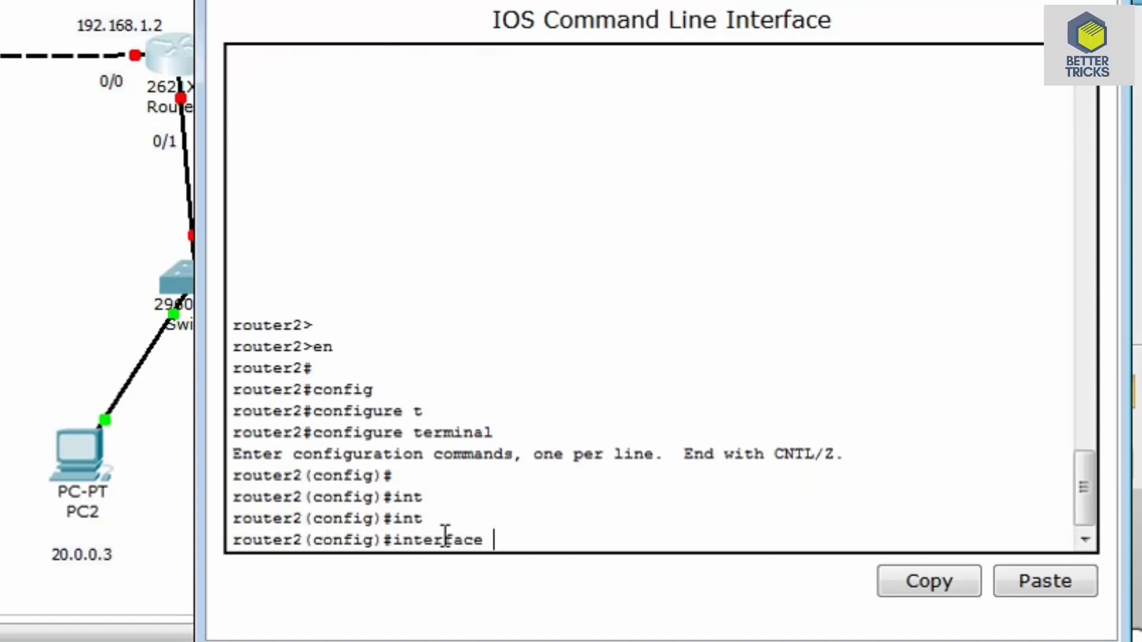
type("fast")
key("Tab")
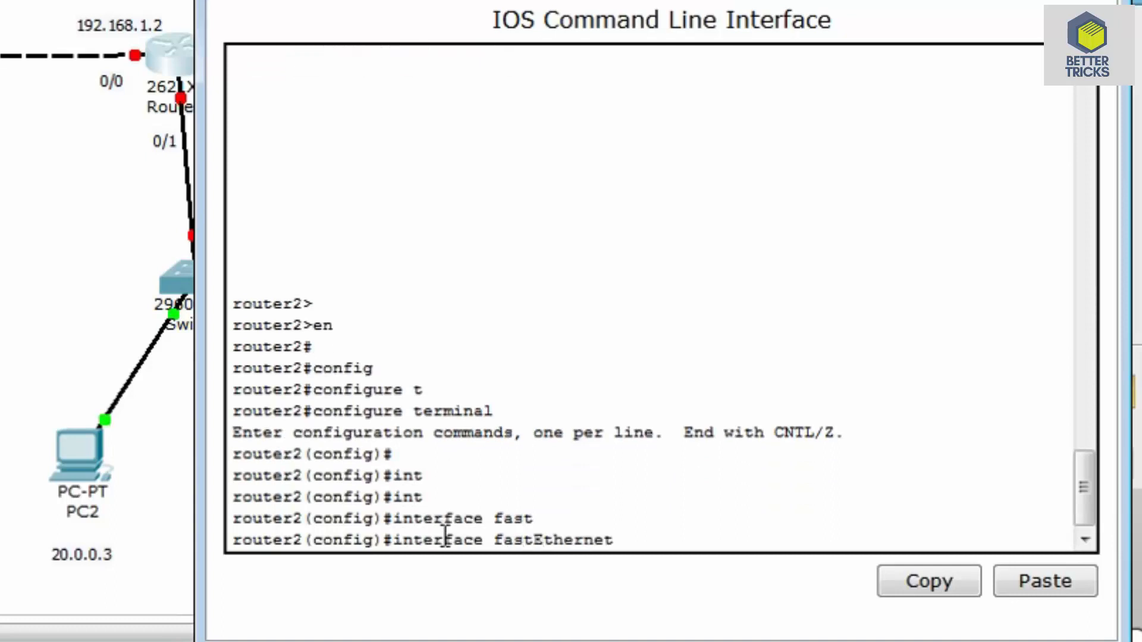
type("0/0")
key("Return")
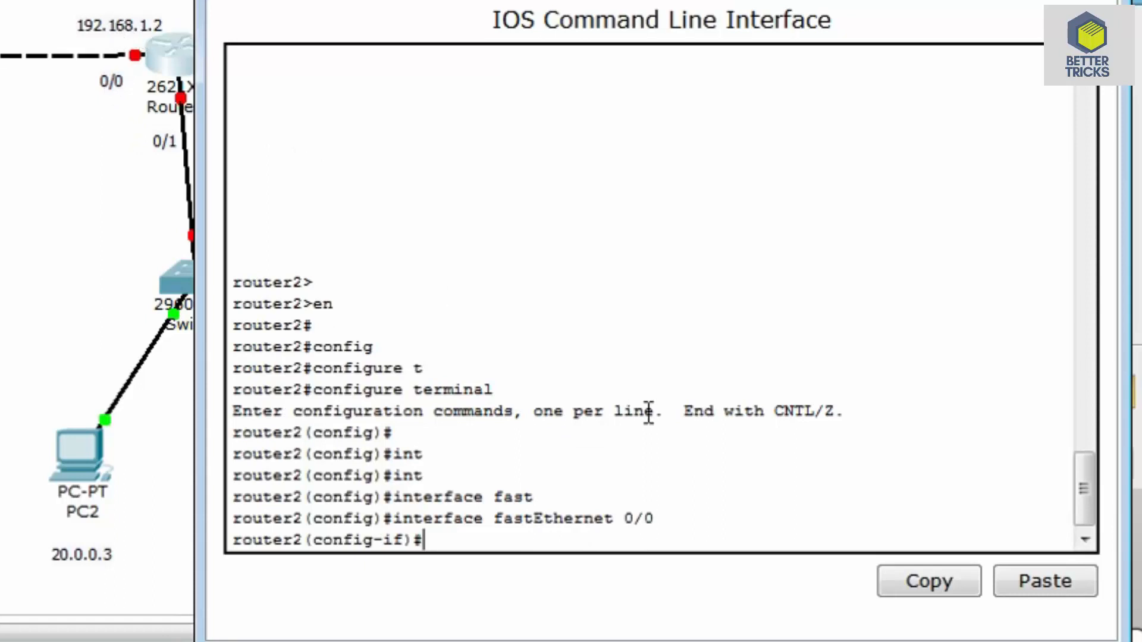
- Assign IP address 192.168.1.2 with subnet mask 255.255.255.0 to Router1's fastEthernet 0/0 interface
type("ip add")
key("Tab")
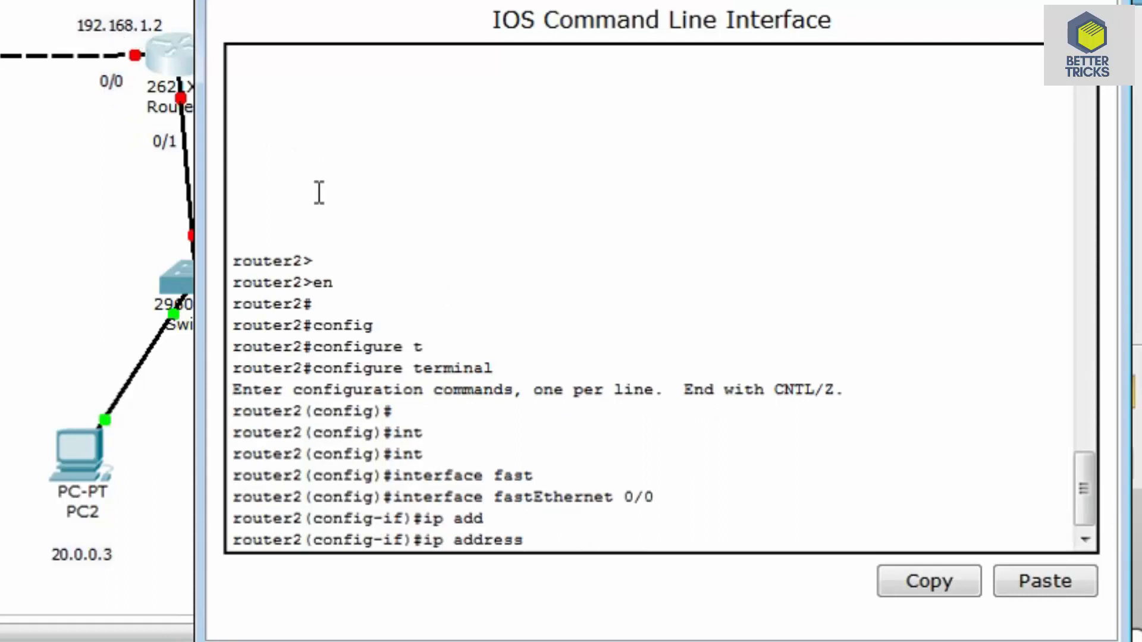
type("192.168.1")
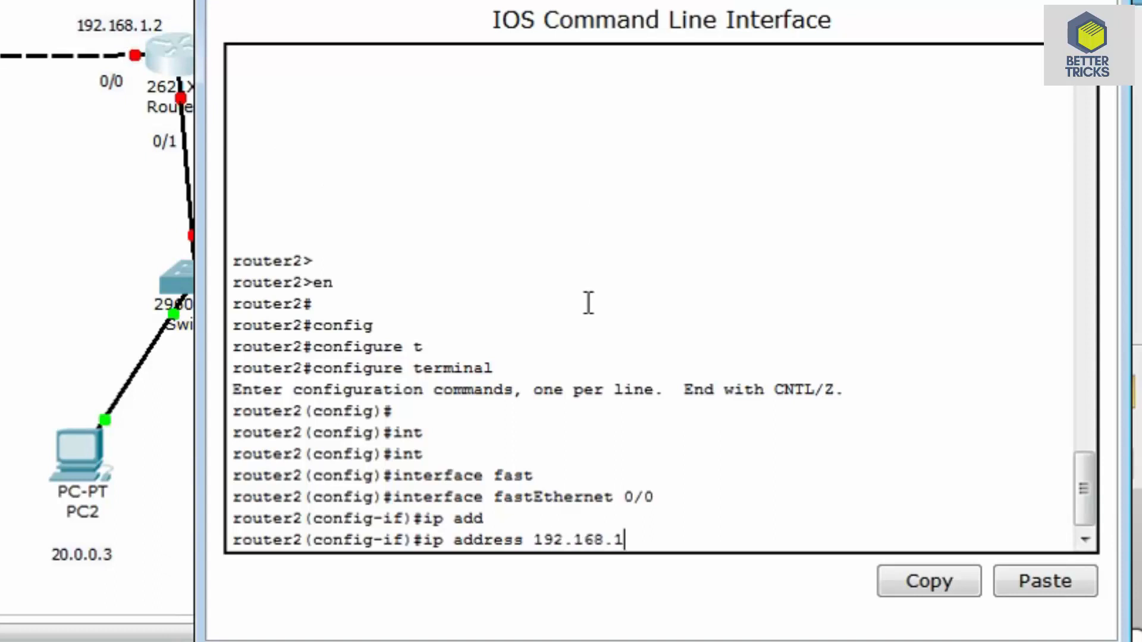
type(".2 255.255.255.")
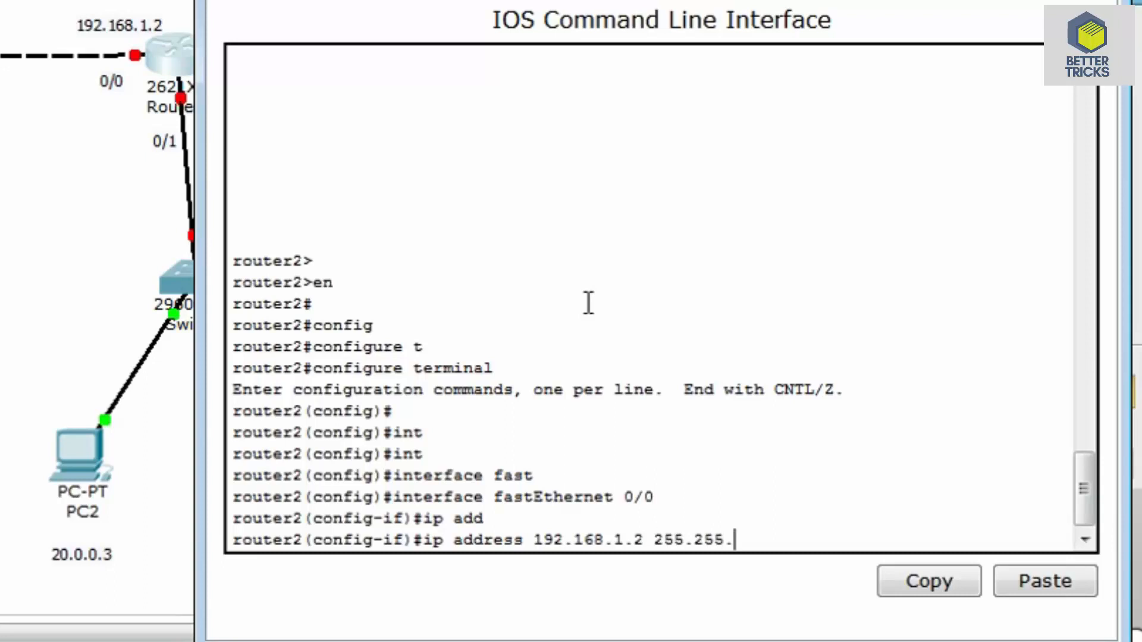
type("0")
key("Return")
key("Return")
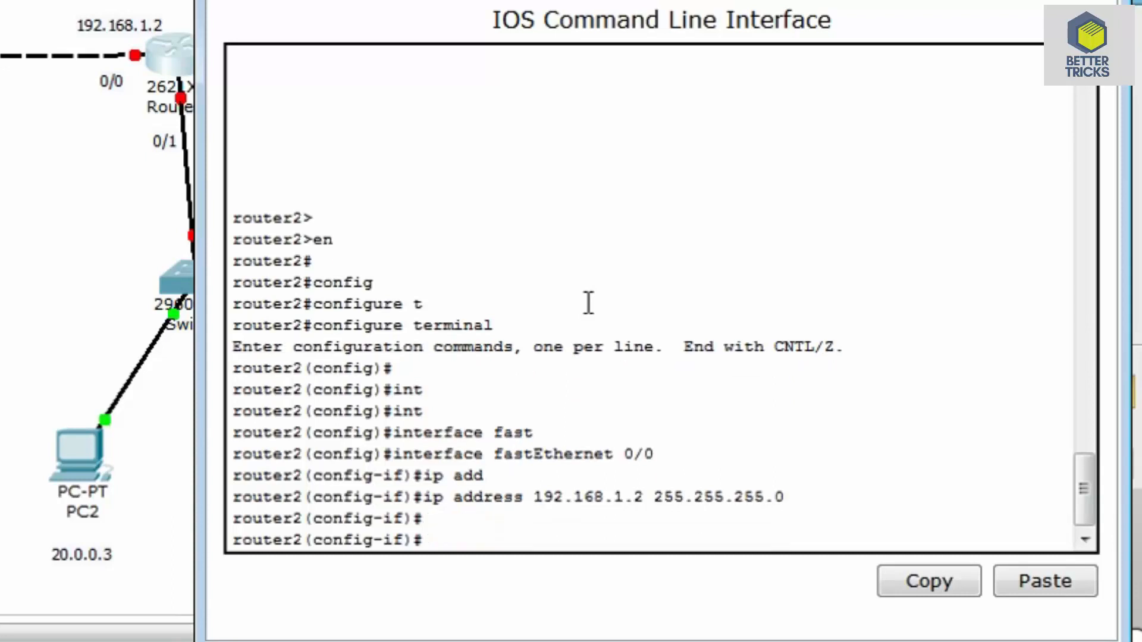
- Enable fastEthernet 0/0 with no shutdown and return to global configuration mode on Router1
type("no shut")
key("Tab")
key("Return")
type("er2(config-if)#e")
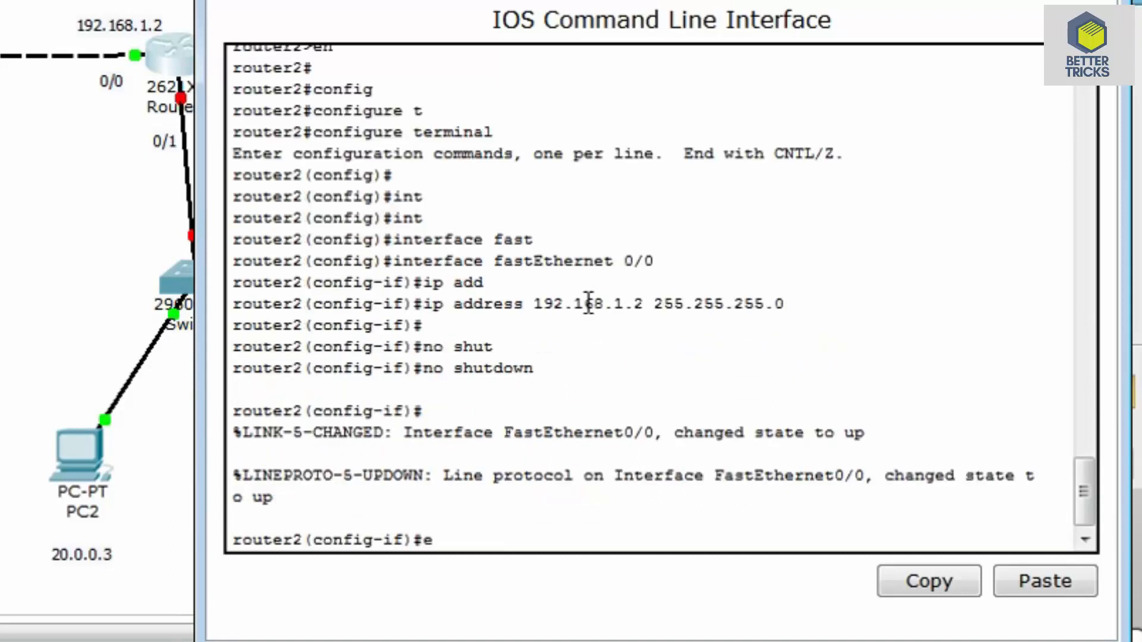
type("xit")
key("Return")
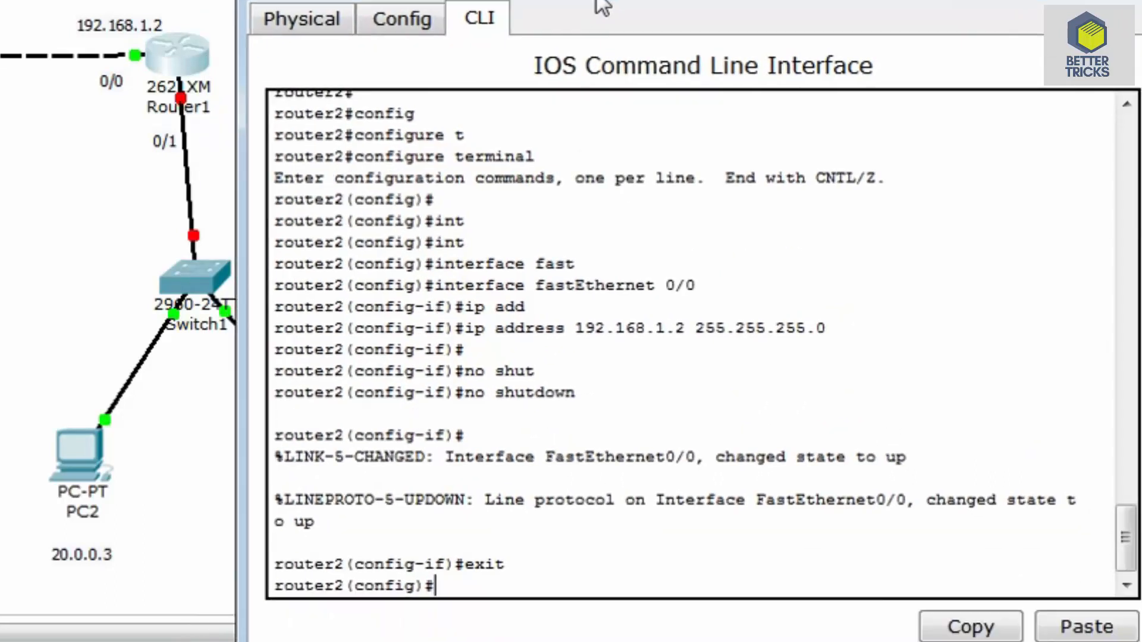
- Move Router1's window clear of its network labels and enter interface configuration mode for fastEthernet 0/1
left_click_drag(597, 0, 597, 0)
left_click_drag(468, 0, 565, 0)
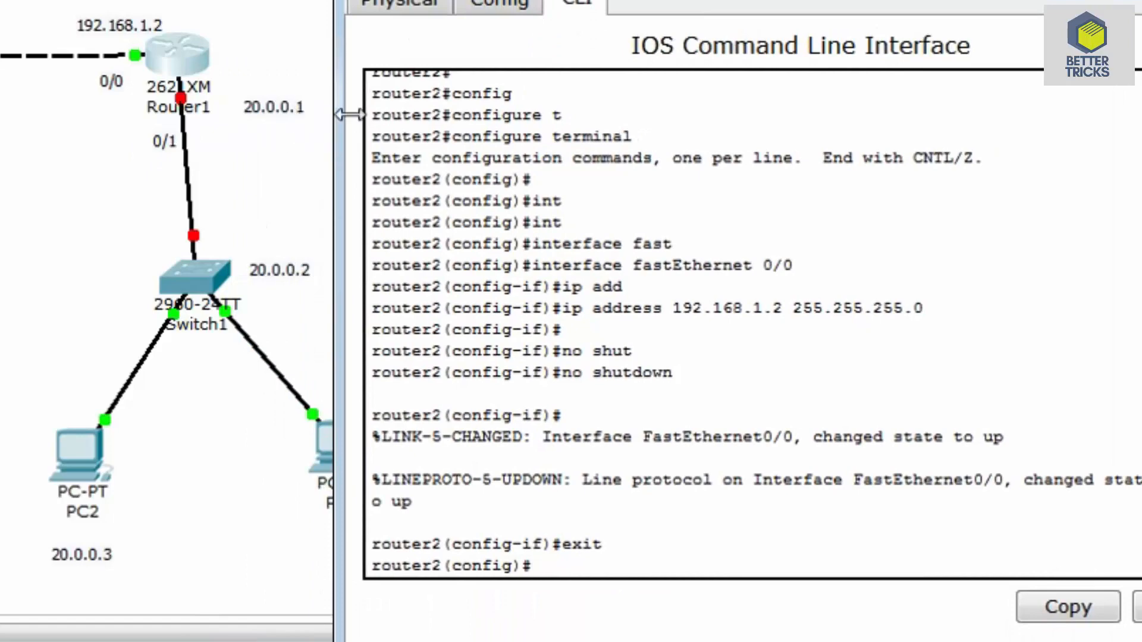
left_click_drag(923, 0, 162, 0)
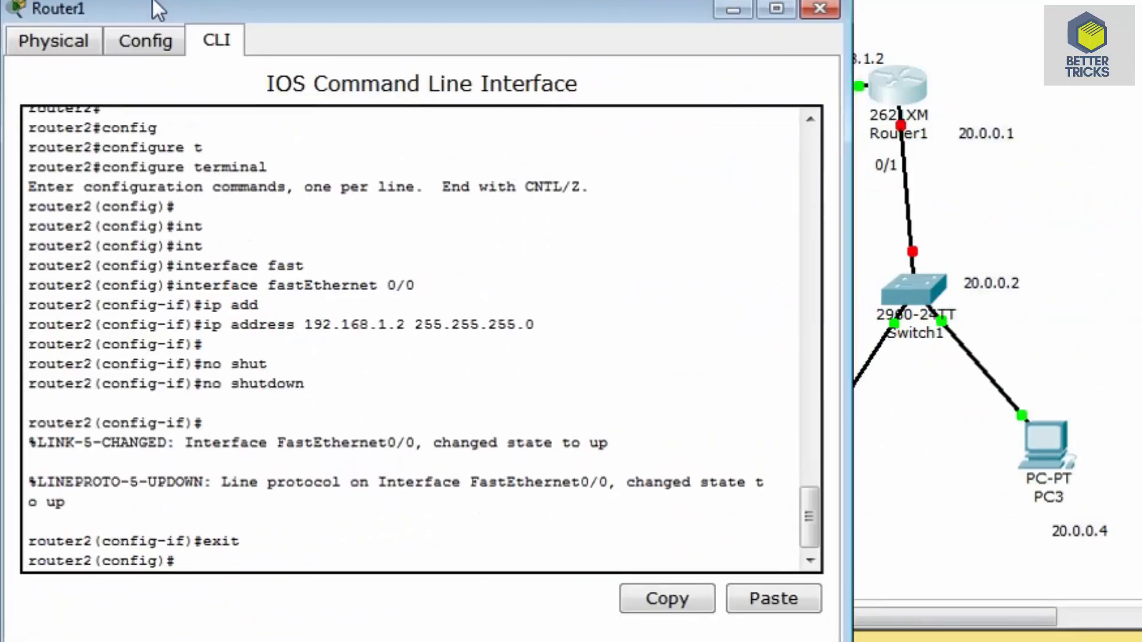
type("int")
key("Tab")
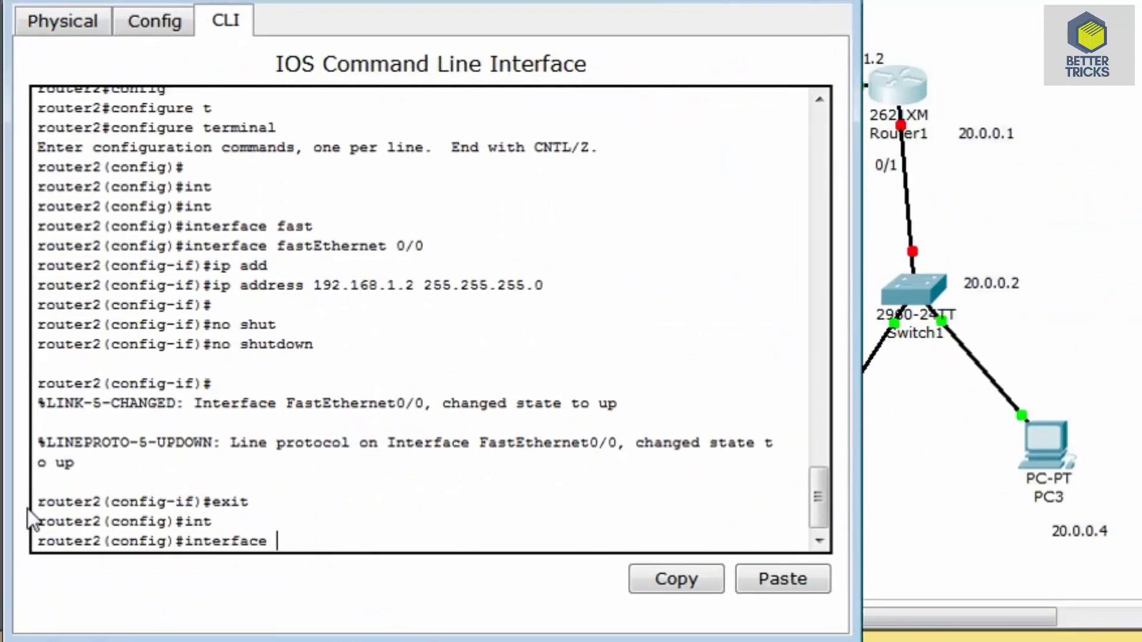
type("fast")
key("Tab")
type("0/")
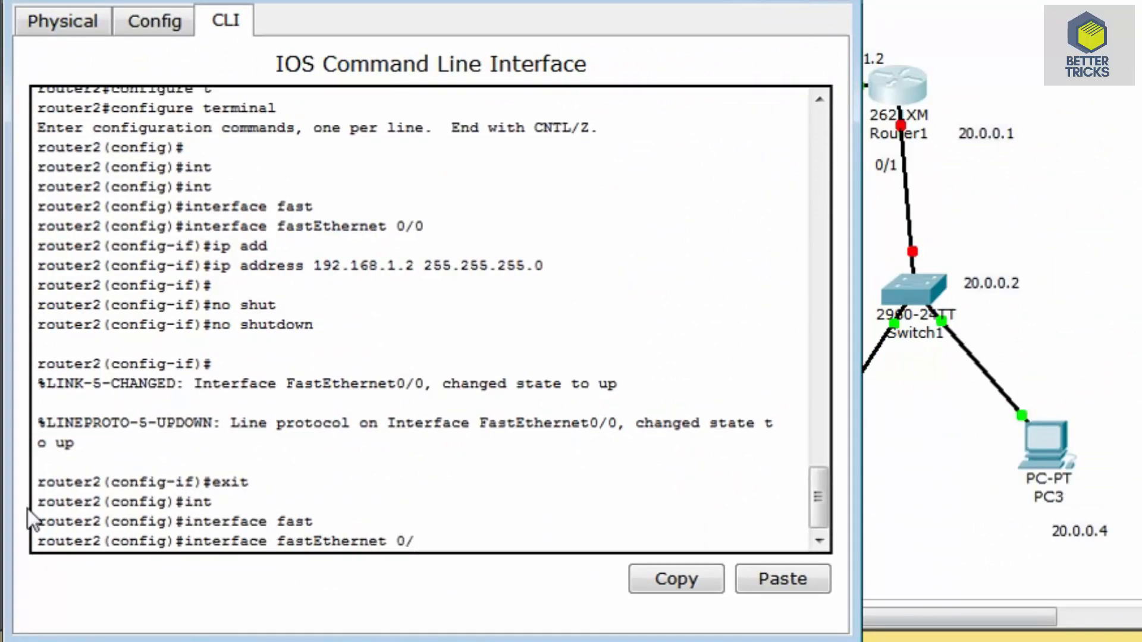
type("1")
key("Return")
- Assign IP address 20.0.0.2 with subnet mask 255.0.0.0 to Router1's fastEthernet 0/1 interface
type("ip add")
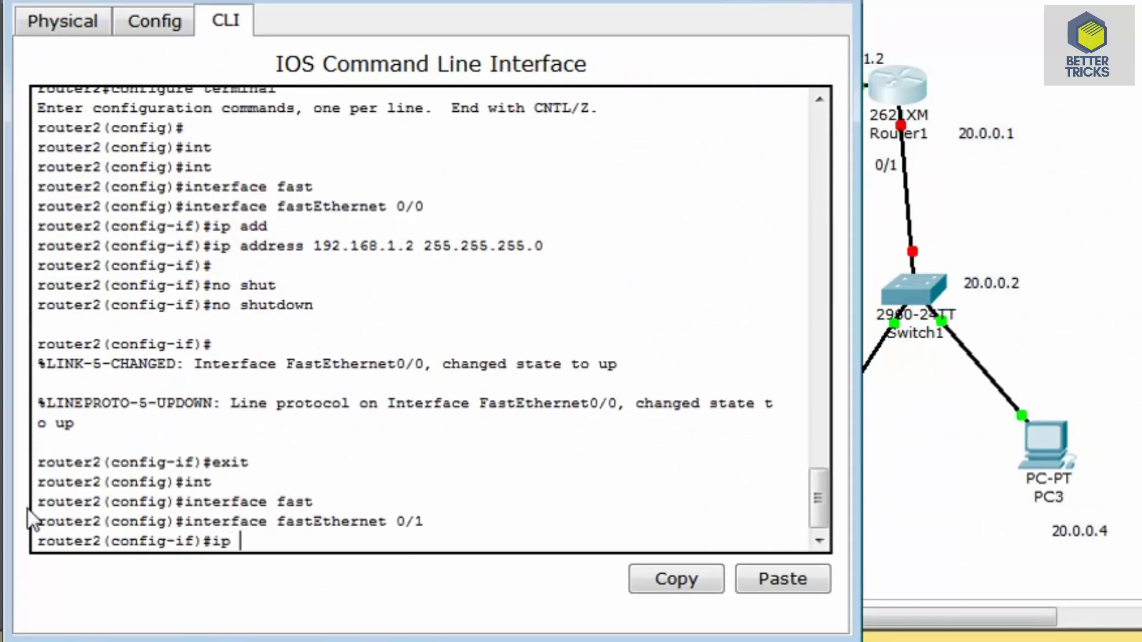
key("Tab")
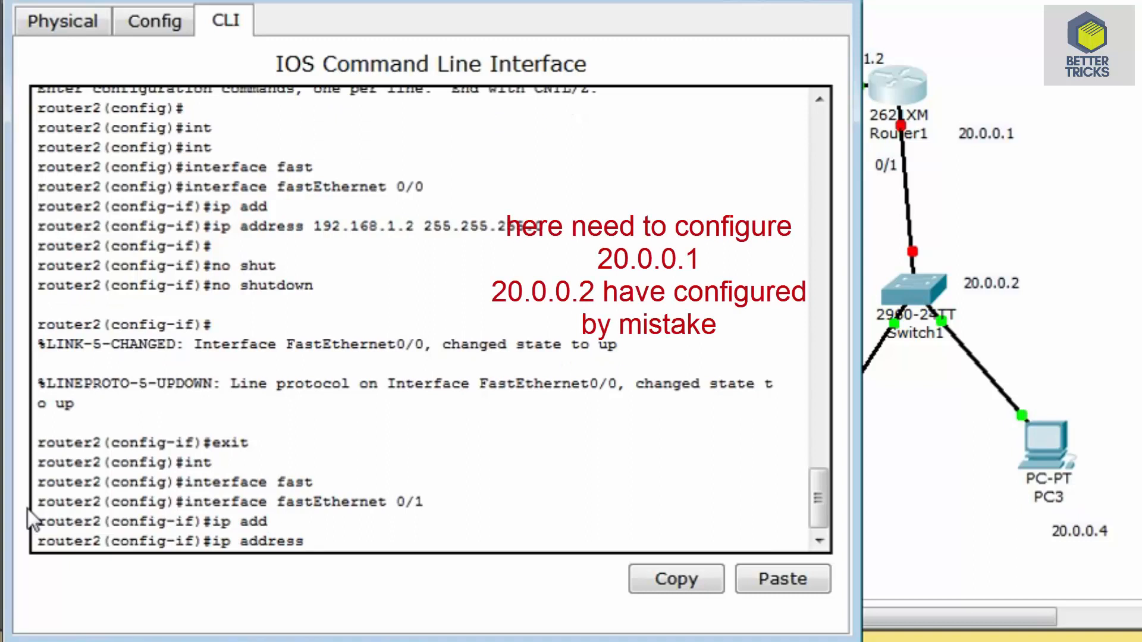
type("20.0.0.2 2")
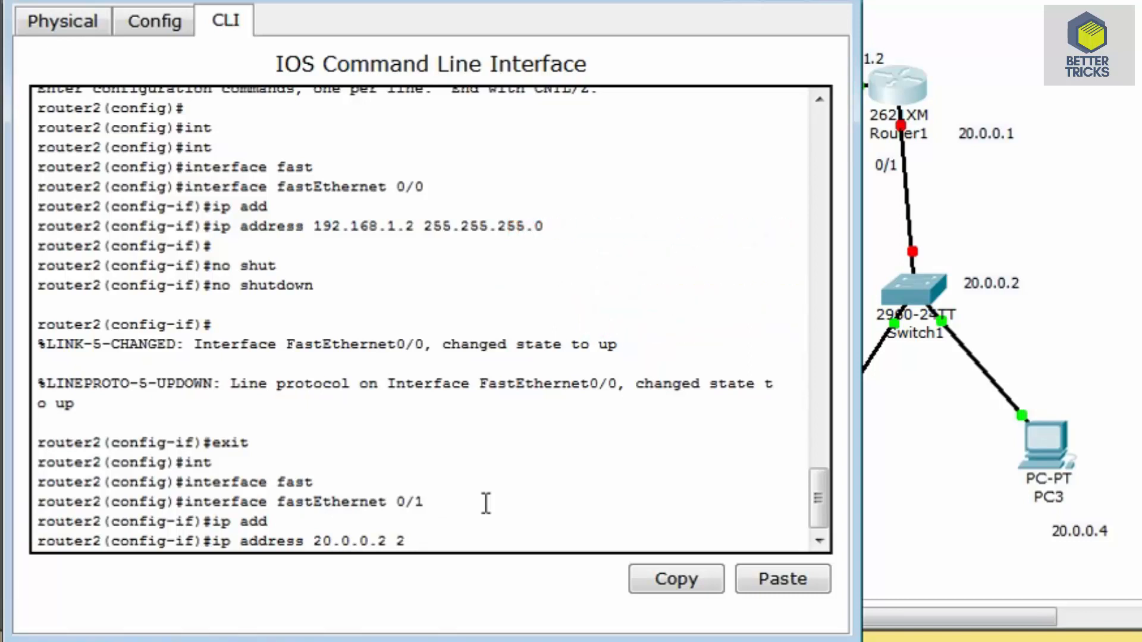
type("55.0.0.0")
key("Return")
- Enable fastEthernet 0/1 with no shutdown and return to global configuration mode on Router1
type("no")
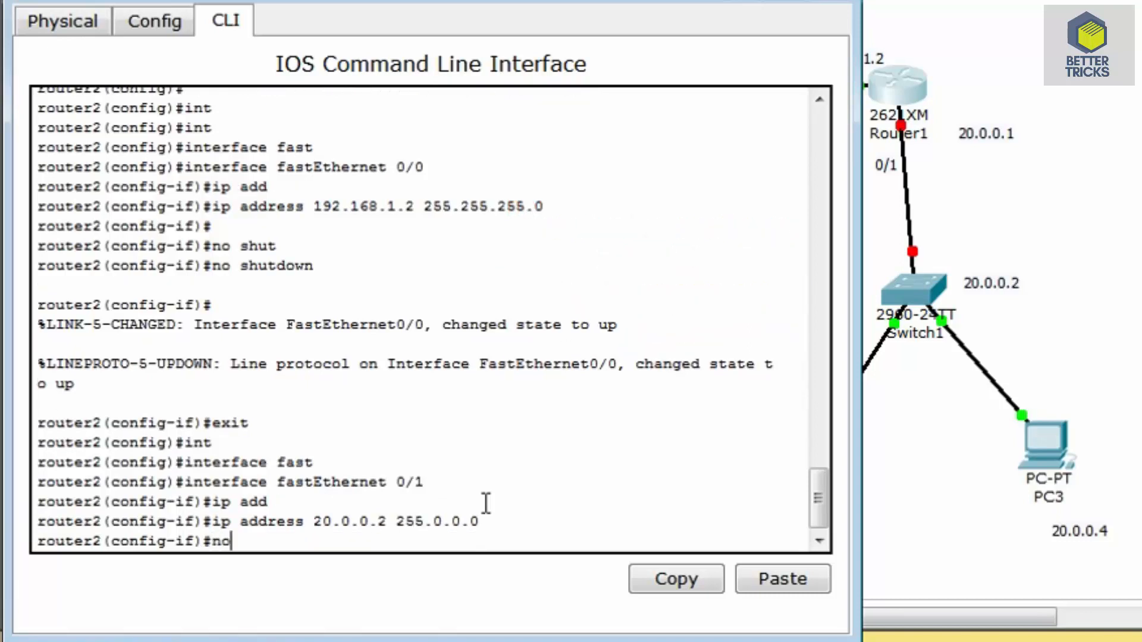
type(" shut")
key("Tab")
key("Return")
type("exi")
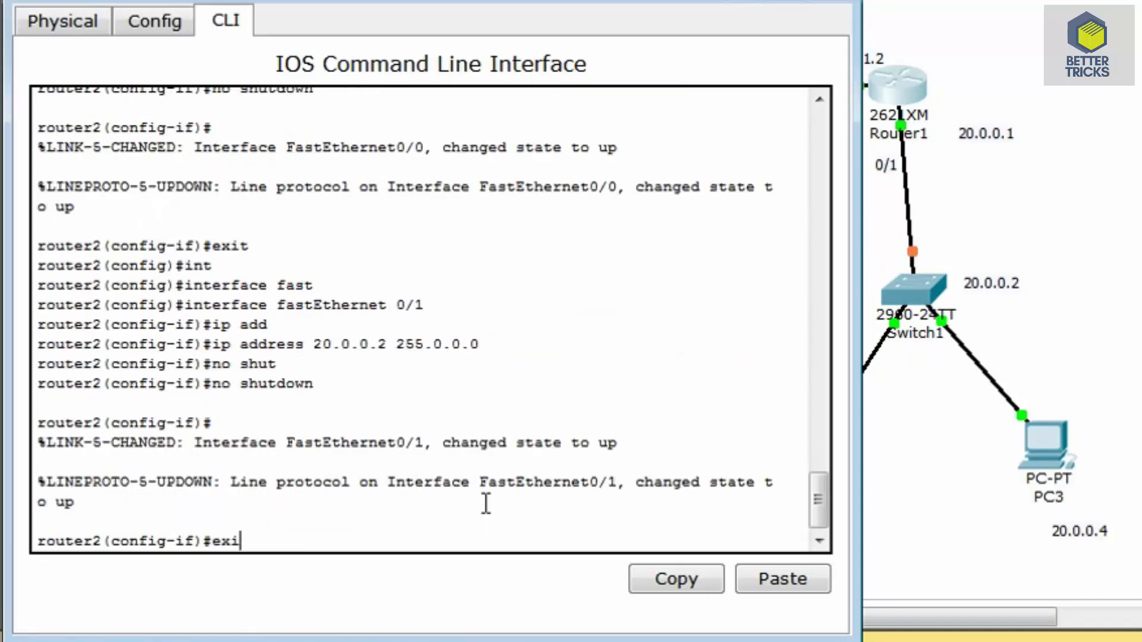
type("t")
key("Return")
key("Return")
- Start OSPF routing on Router1 with process ID 200
left_click_drag(621, 2, 588, 2)
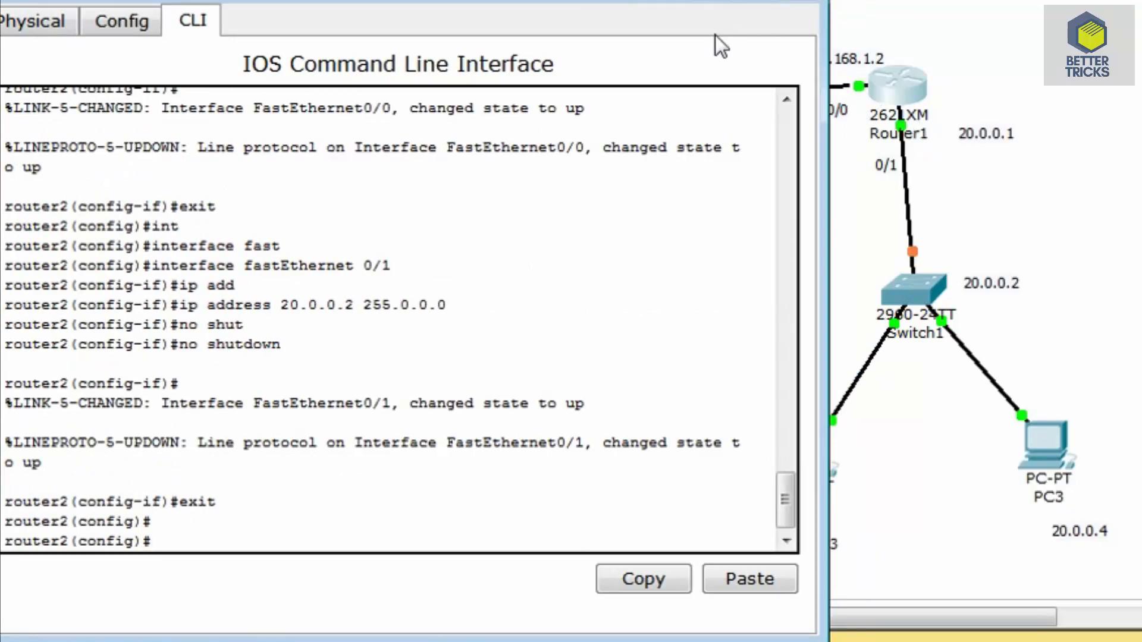
left_click_drag(601, 2, 679, 0)
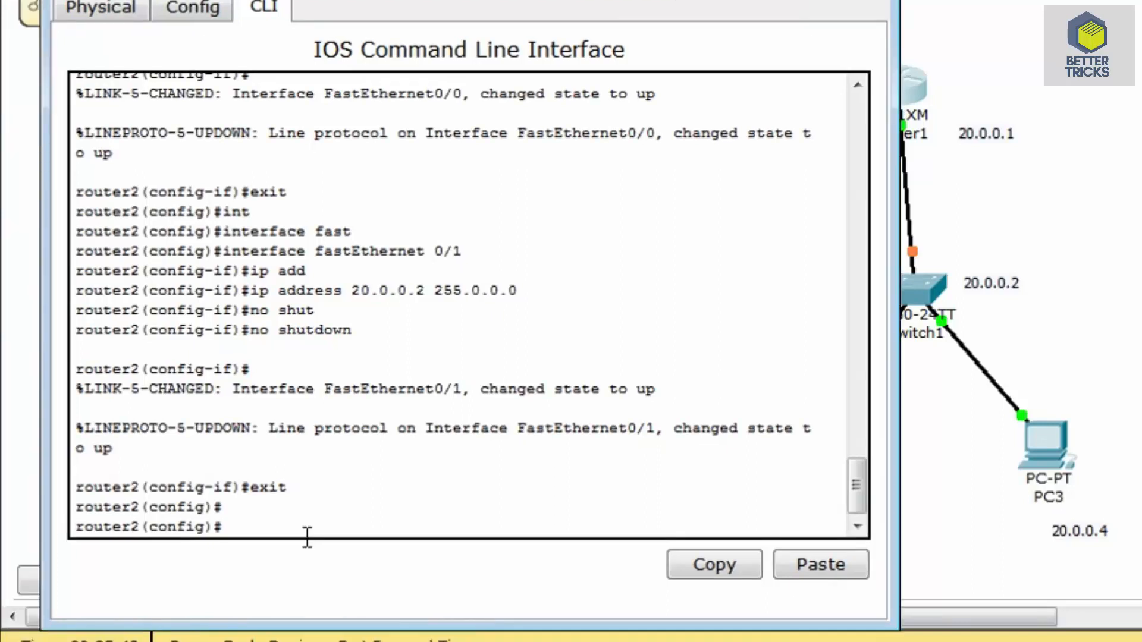
type("rout")
key("Tab")
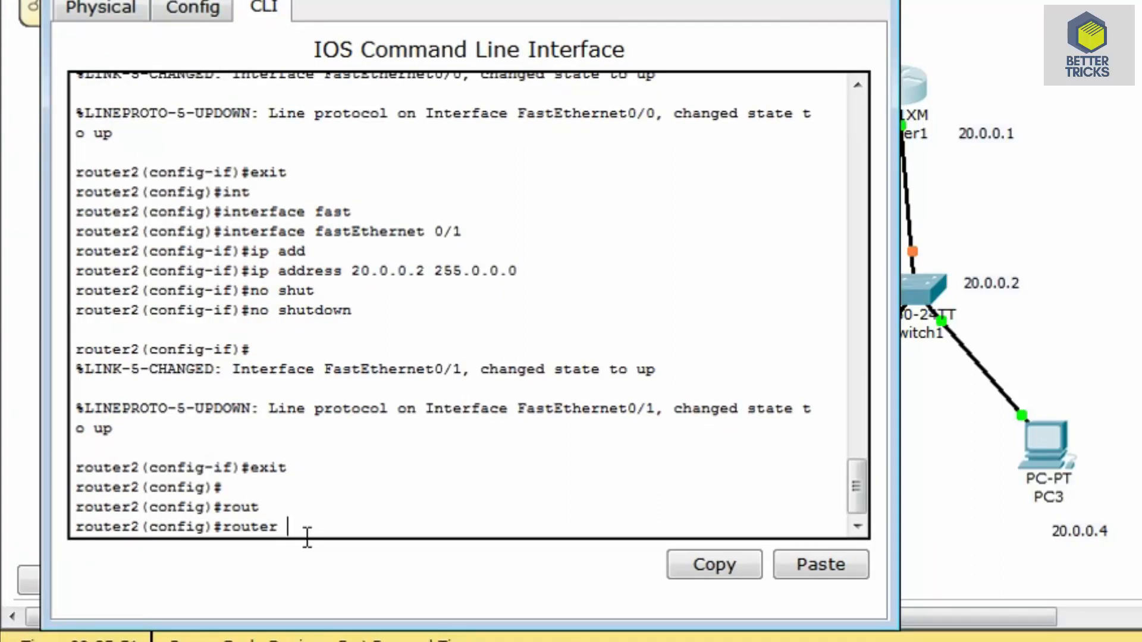
type("ospf 200")
key("Return")
key("Return")
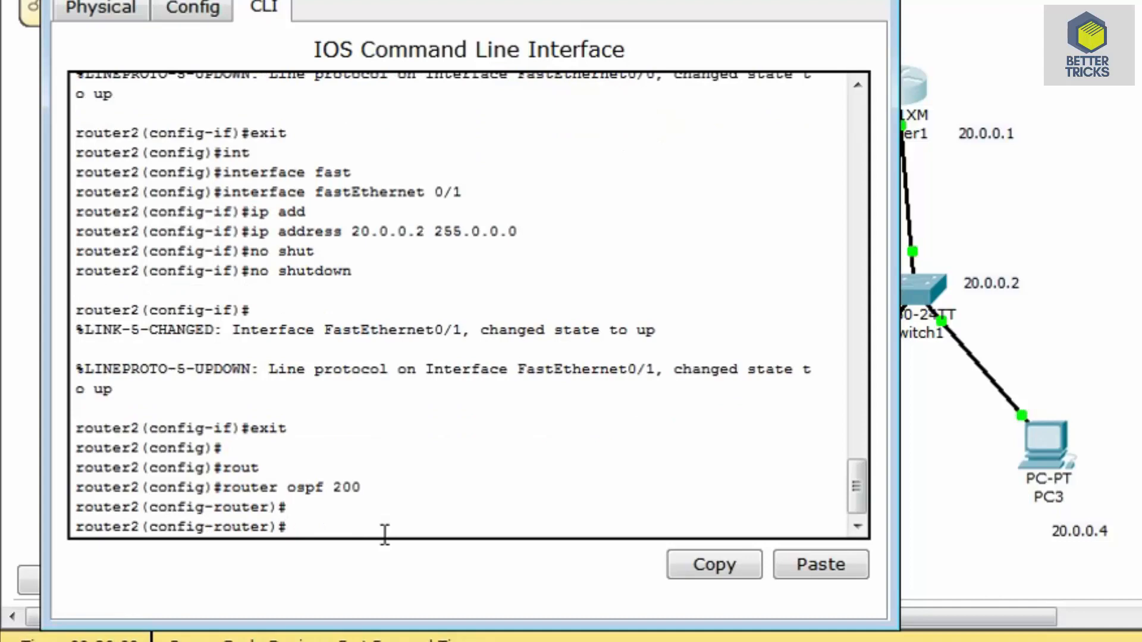
- Add network 192.168.1.0 with wildcard mask 0.0.0.255 to OSPF area 0 on Router1
type("net")
key("Tab")
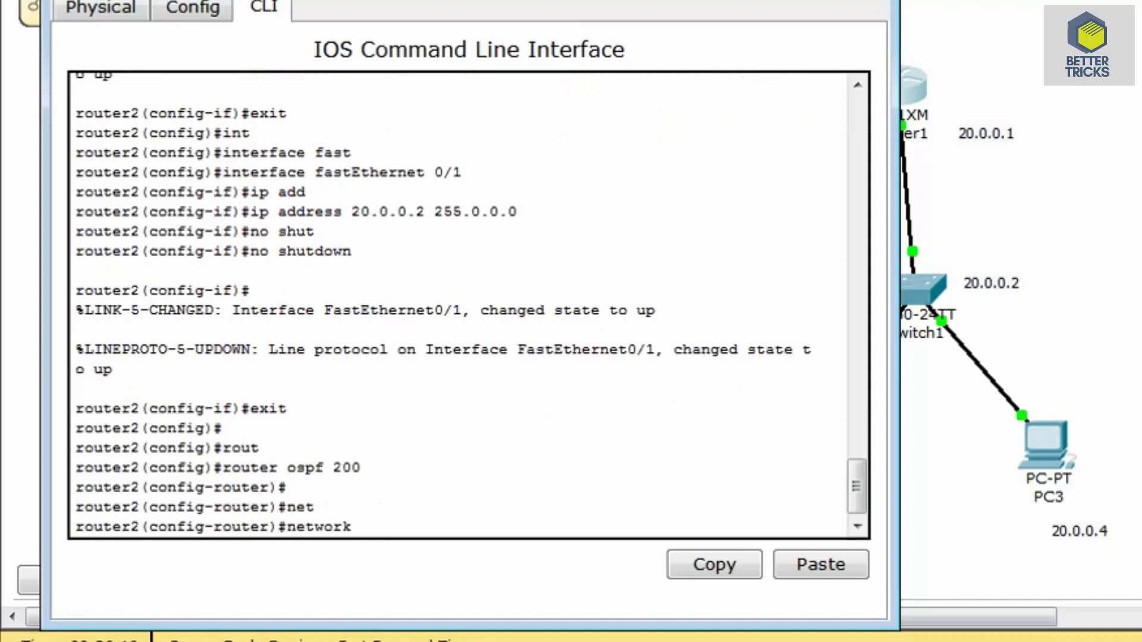
left_click_drag(628, 0, 1122, 127)
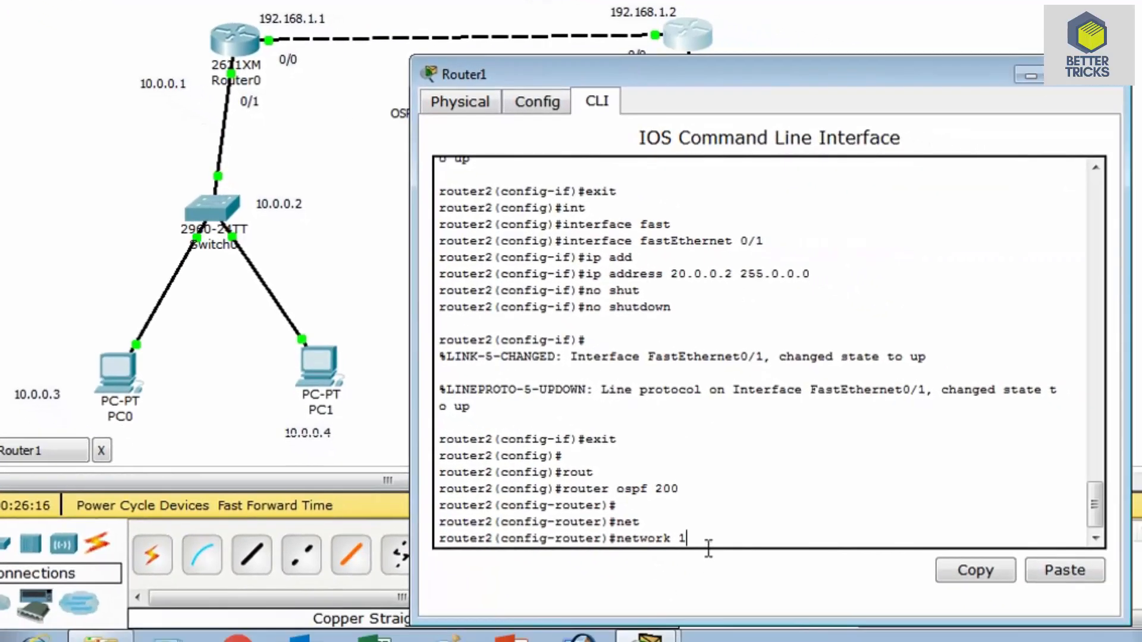
type("192.168.1.0")
type("0.0.0.255")
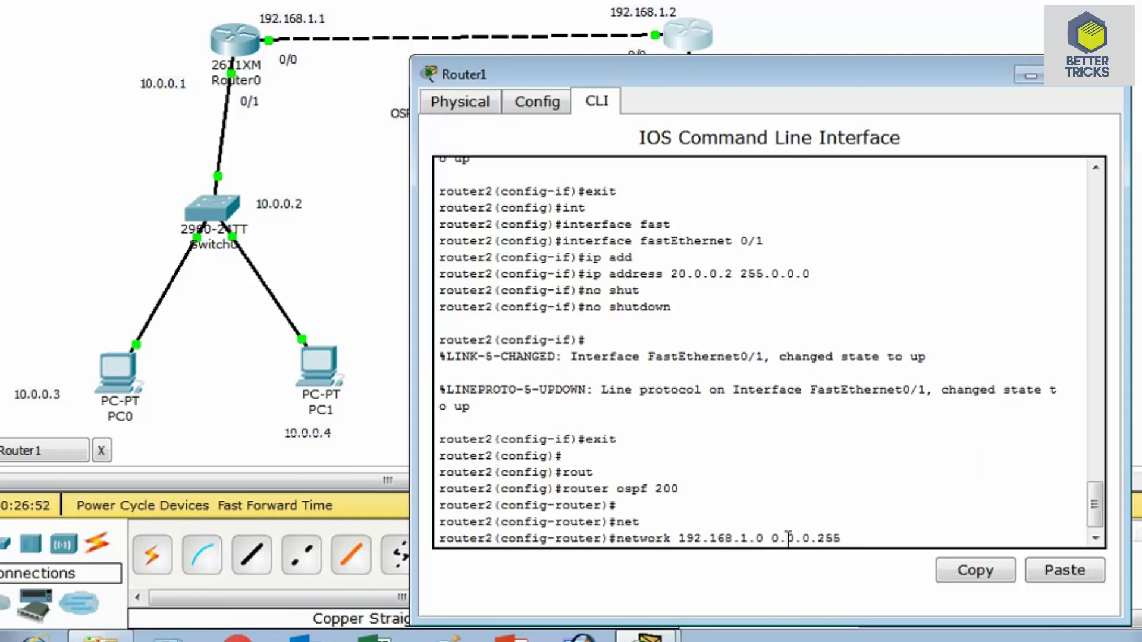
type(" area 0")
key("Return")
type("net")
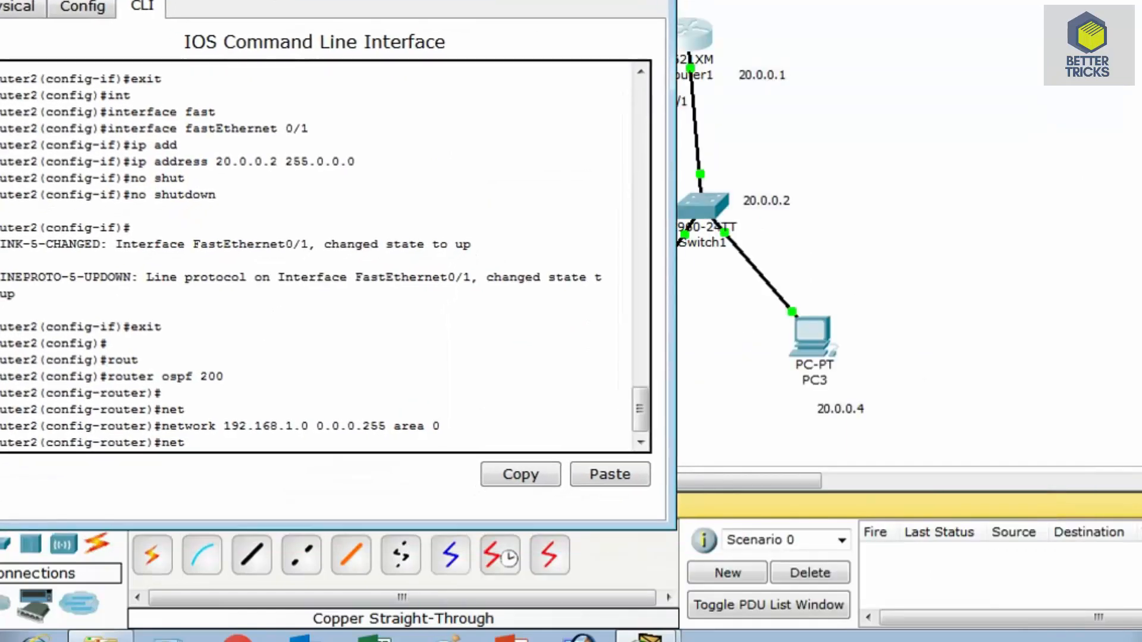
type("work 20.0.0.")
key("Return")
- Add network 20.0.0.2 with wildcard mask 0.255.255.255 to OSPF area 0 on Router1
type("network 20")
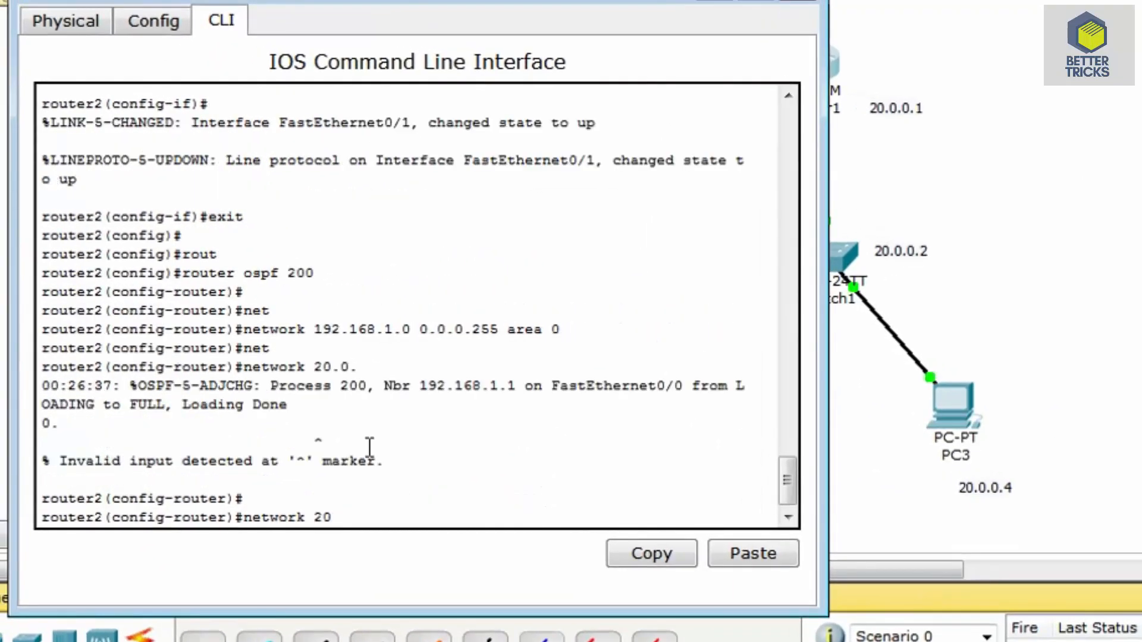
type(".0.")
type("0.255.255.255")
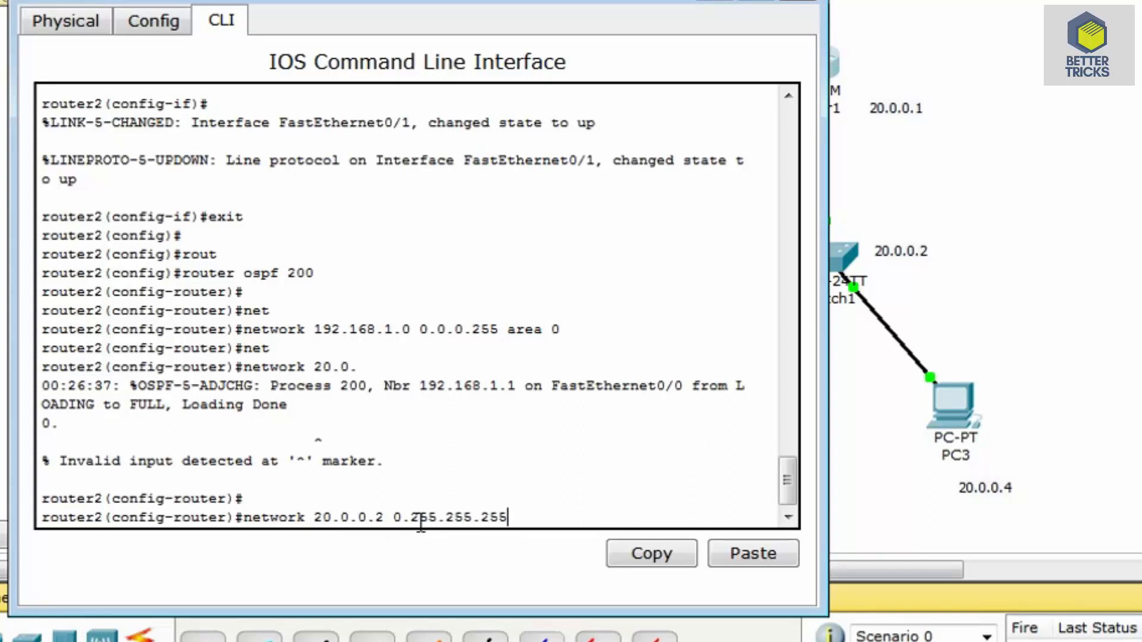
type(" area 0")
key("Return")
key("Return")
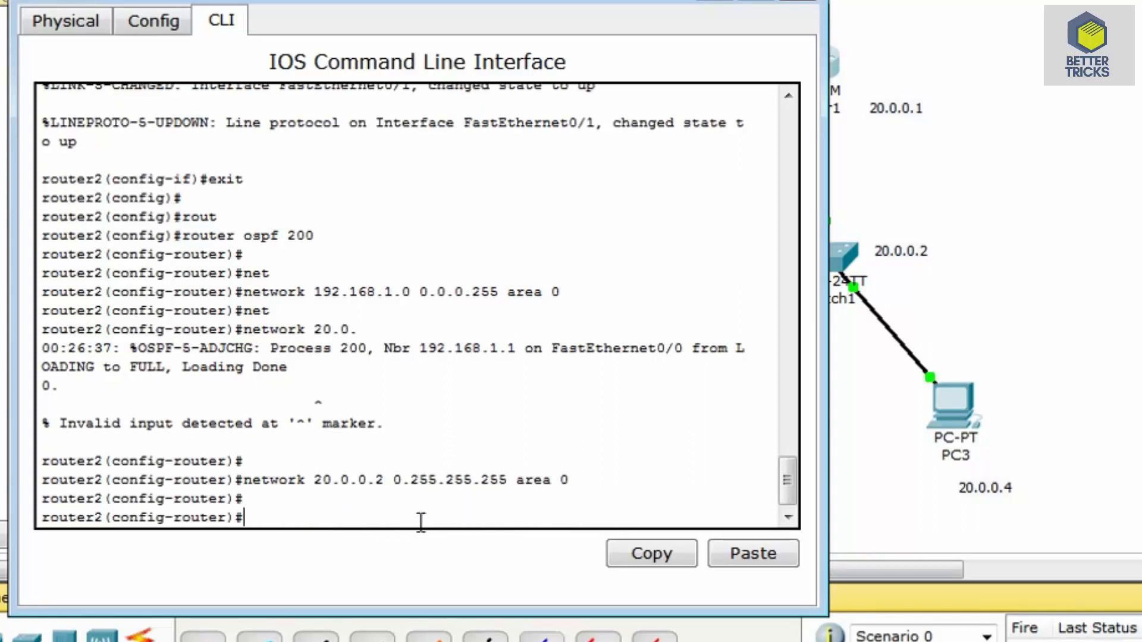
- Exit Router1's OSPF and global configuration modes back to the privileged EXEC prompt
type("exit")
key("Return")
type("exit")
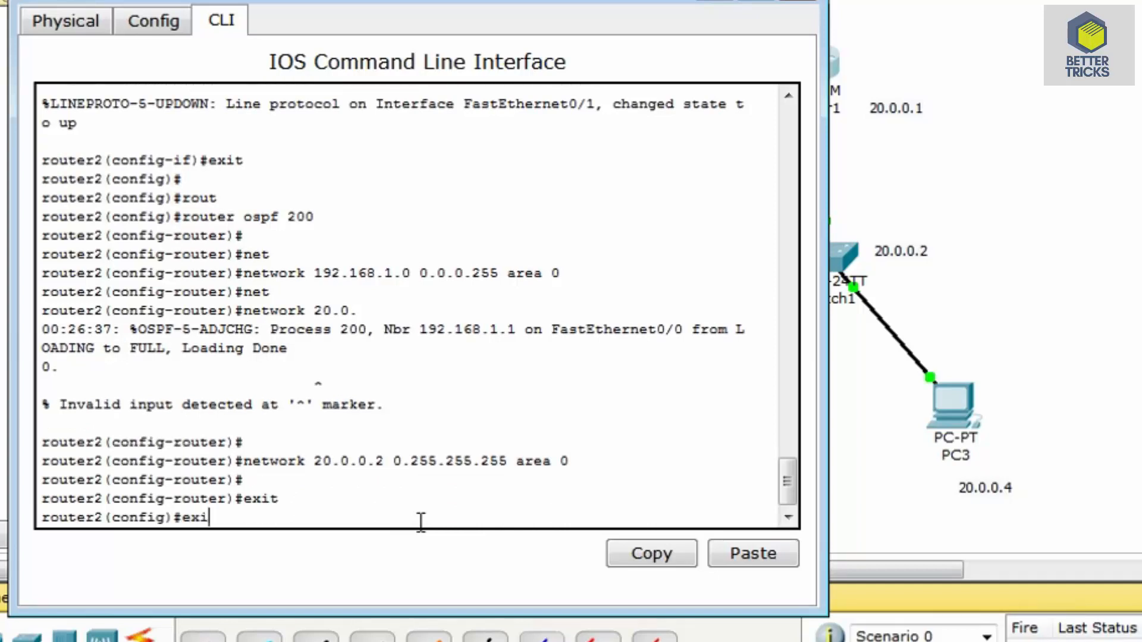
key("Return")
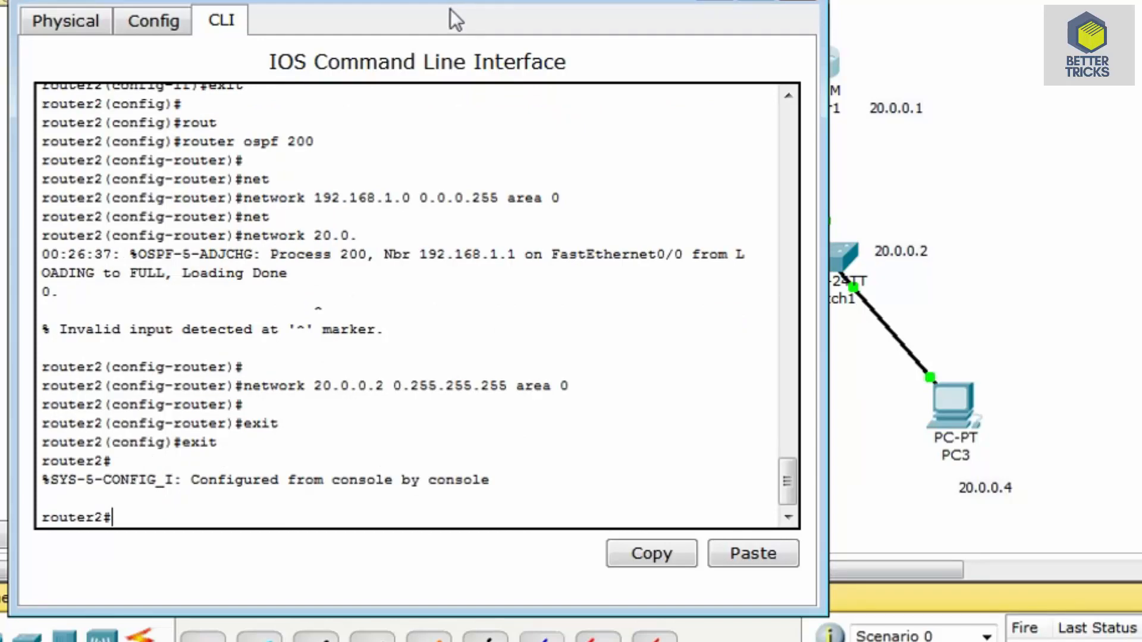
- Move Router1's window off the topology, ping 10.0.0.1 from Router1 and repeat the ping
left_click_drag(455, 7, 1141, 1)
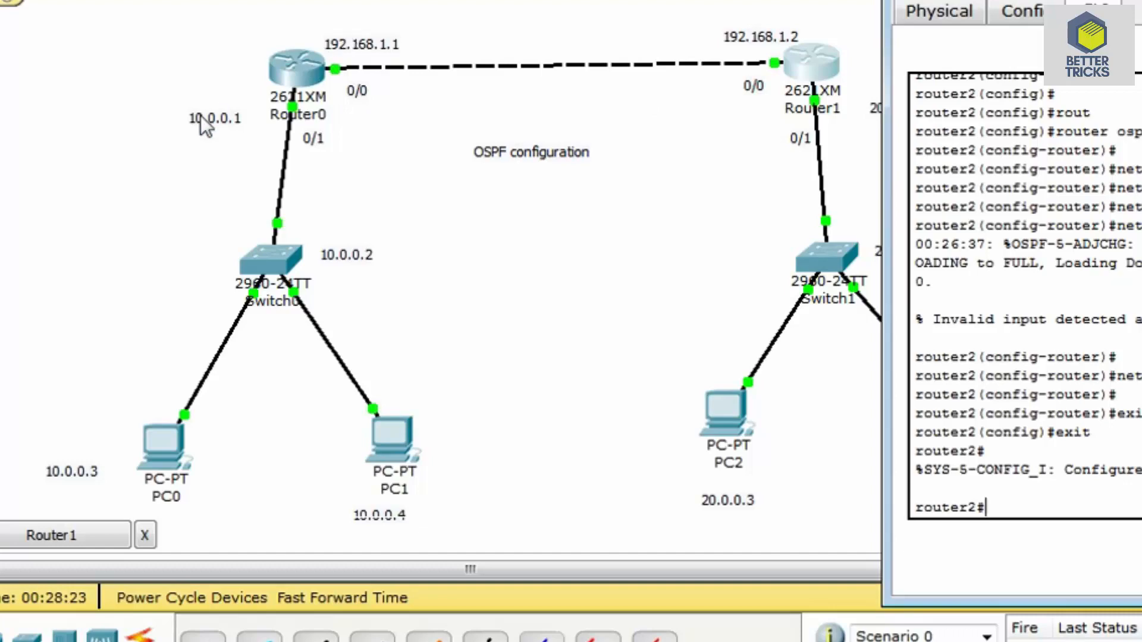
type("ping ")
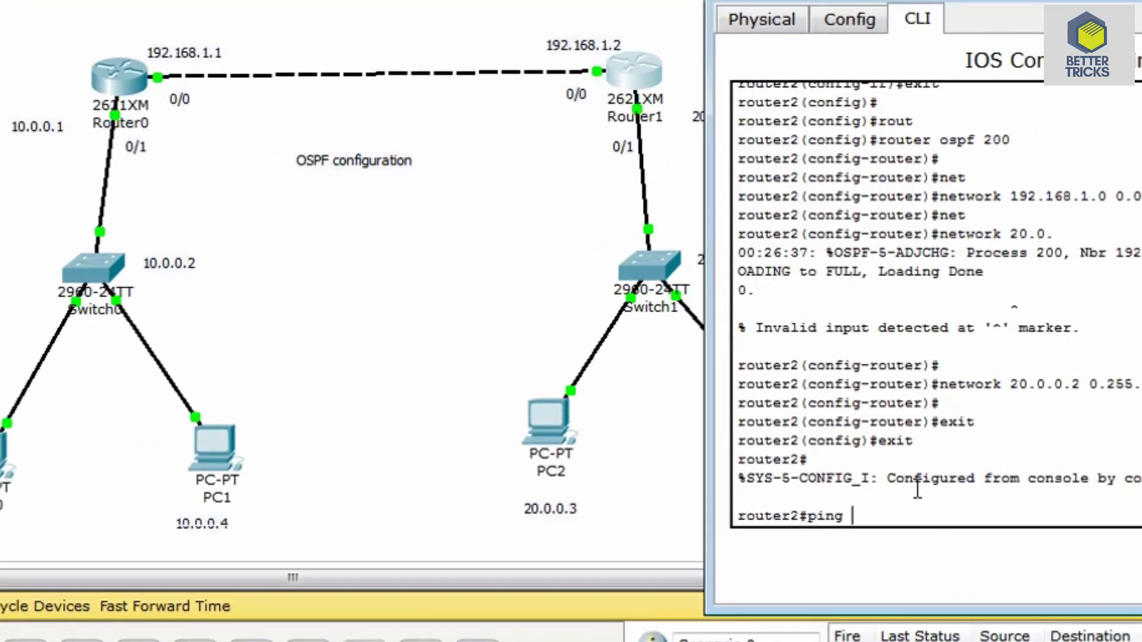
type("10.0.0.1")
key("Return")
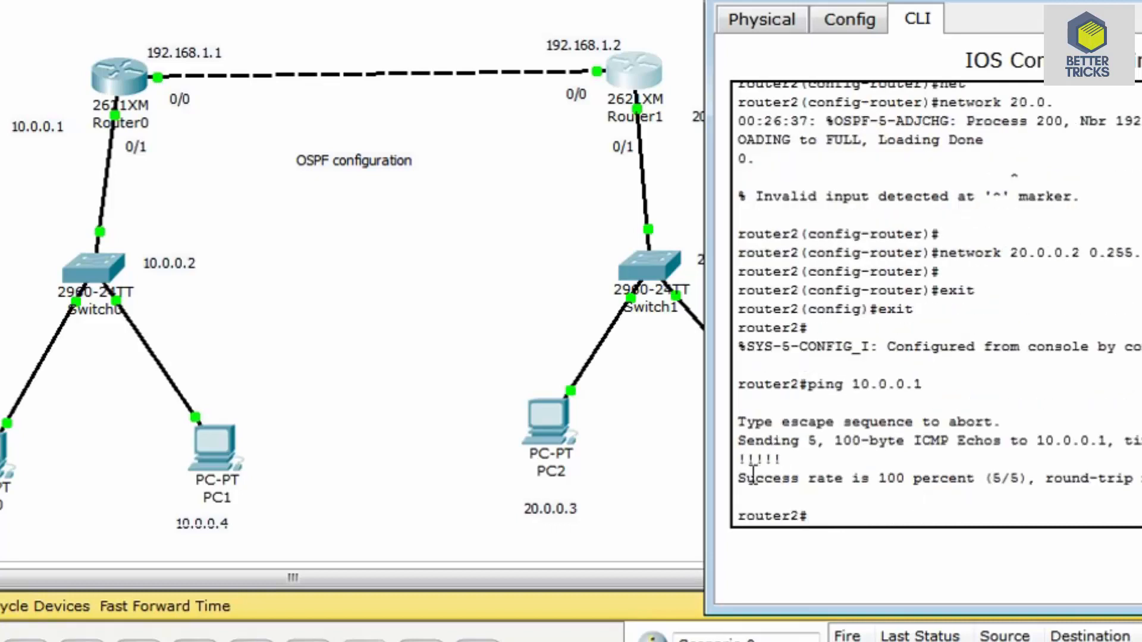
key("Up")
key("Return")
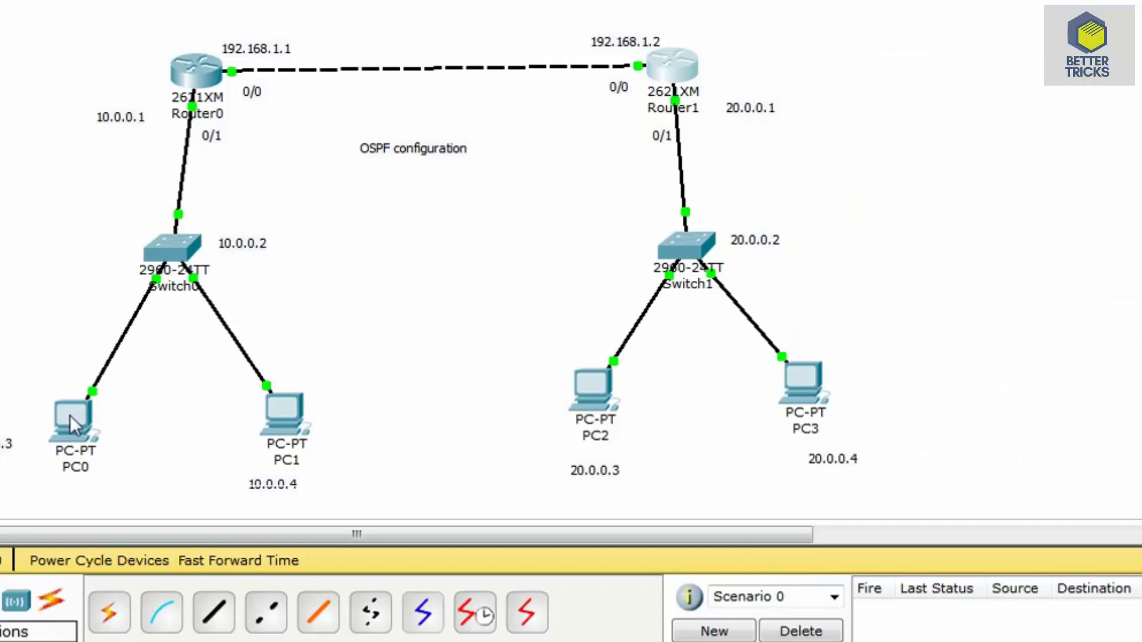
- Open PC2's Command Prompt and ping PC0 at 10.0.0.3
mouse_move(70, 416)
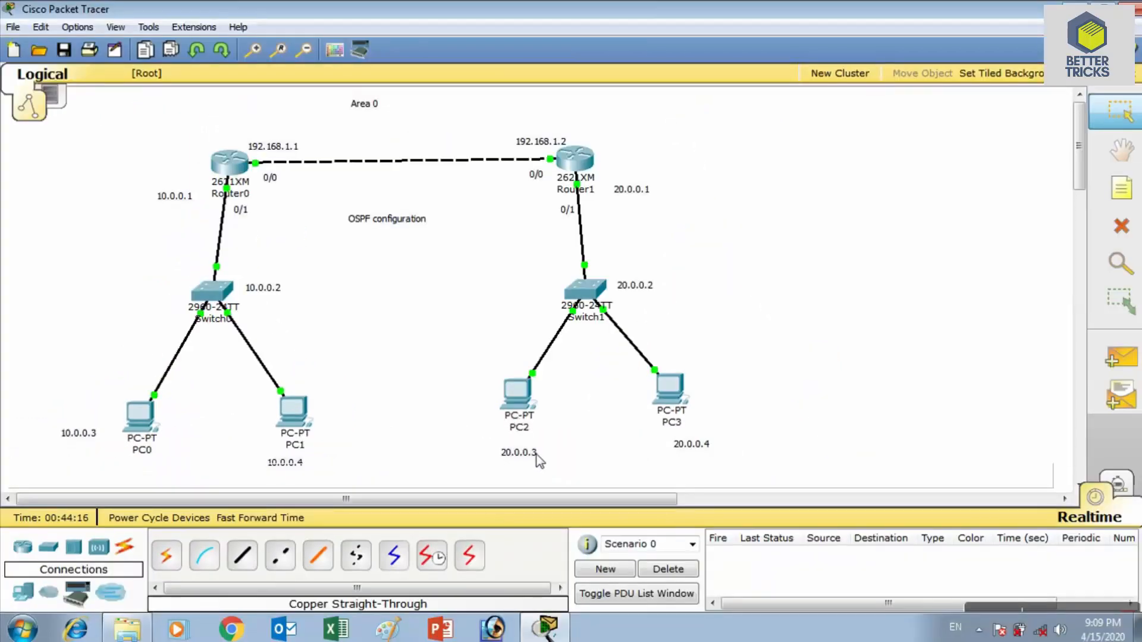
mouse_move(134, 439)
left_click(516, 393)
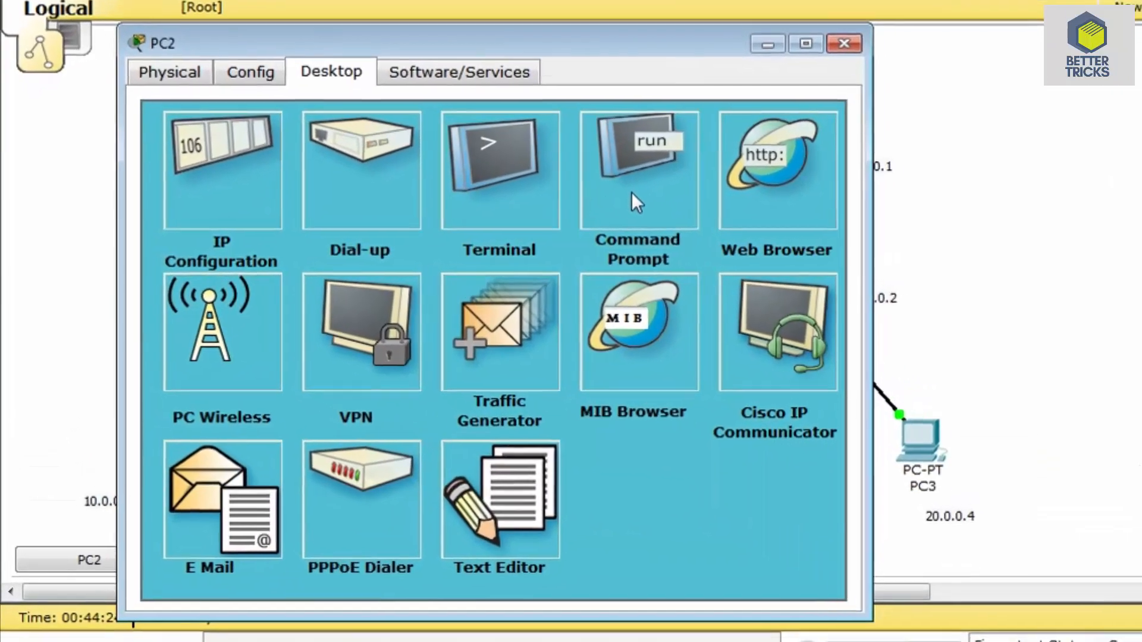
left_click(532, 199)
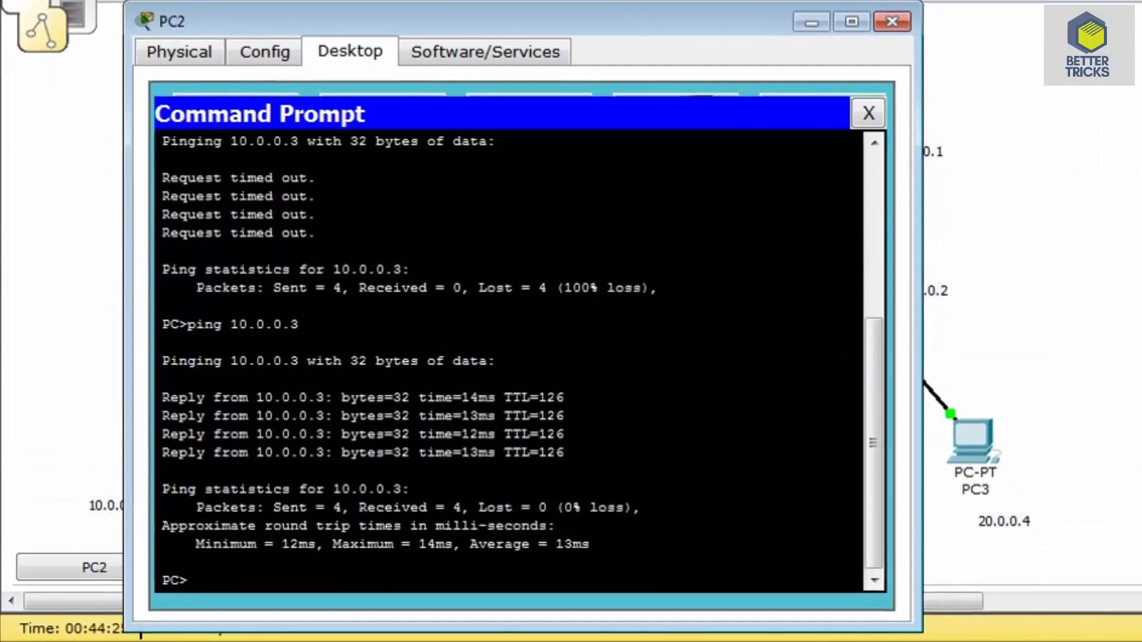
type("p")
type("ing")
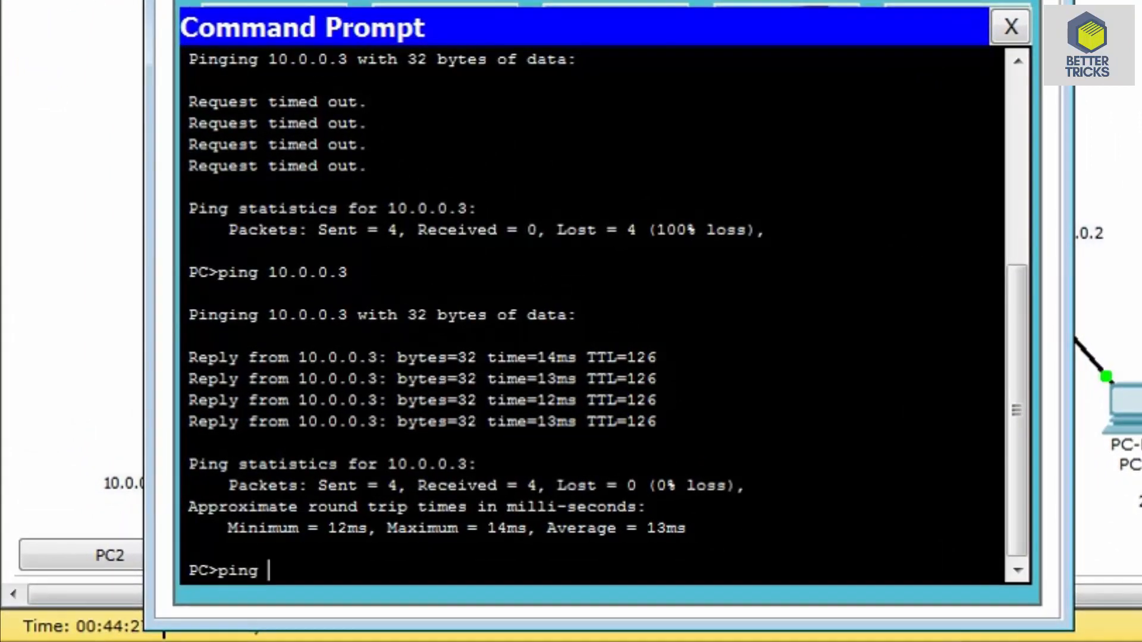
type(" 10.0.0.3")
key("Return")
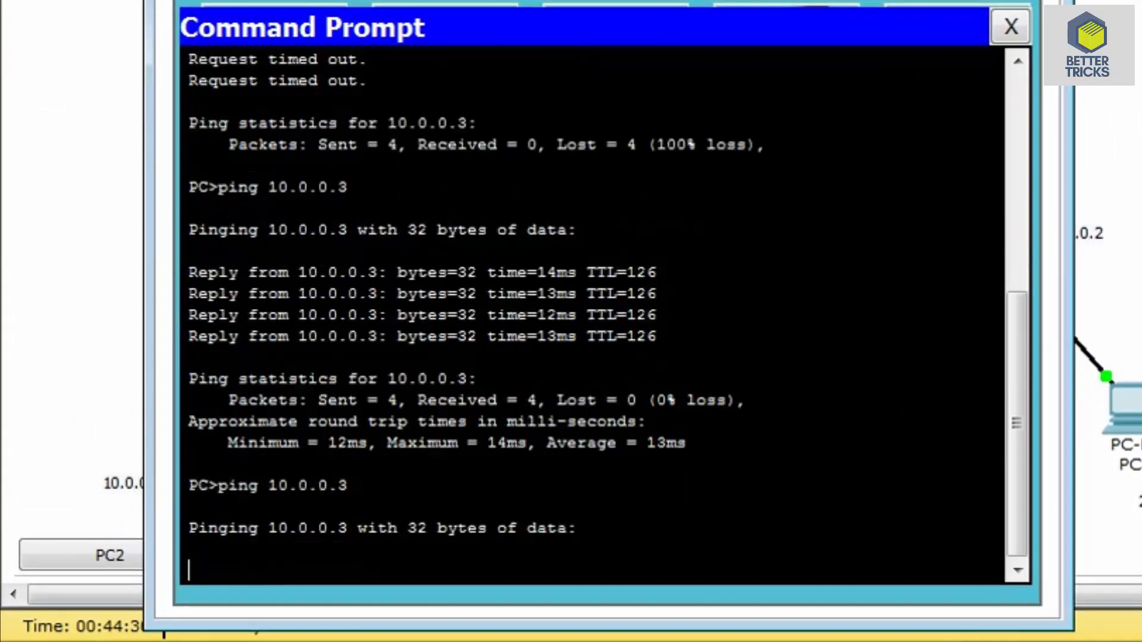